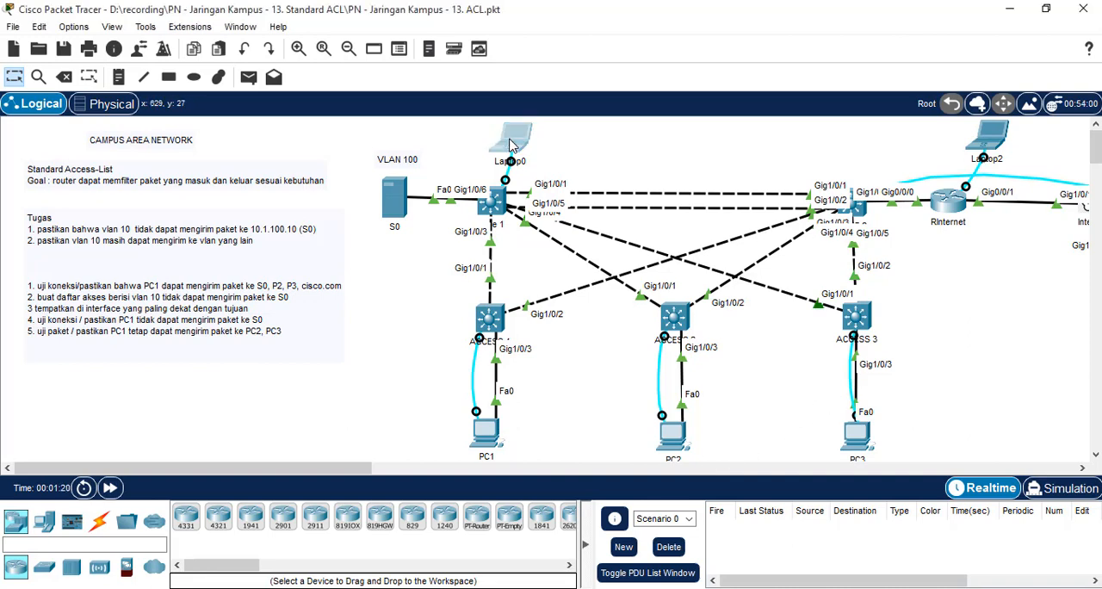
Step: Open Laptop0's terminal, enter global configuration mode on CORE1 with conf t, and list the available configuration commands
left_click(513, 145)
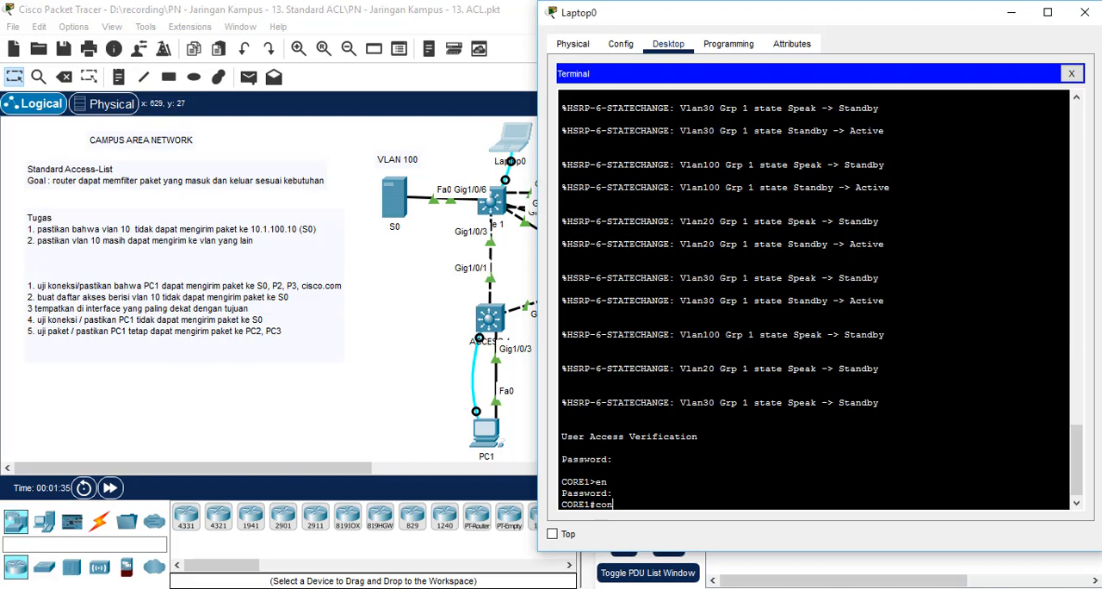
type("f t")
key("Return")
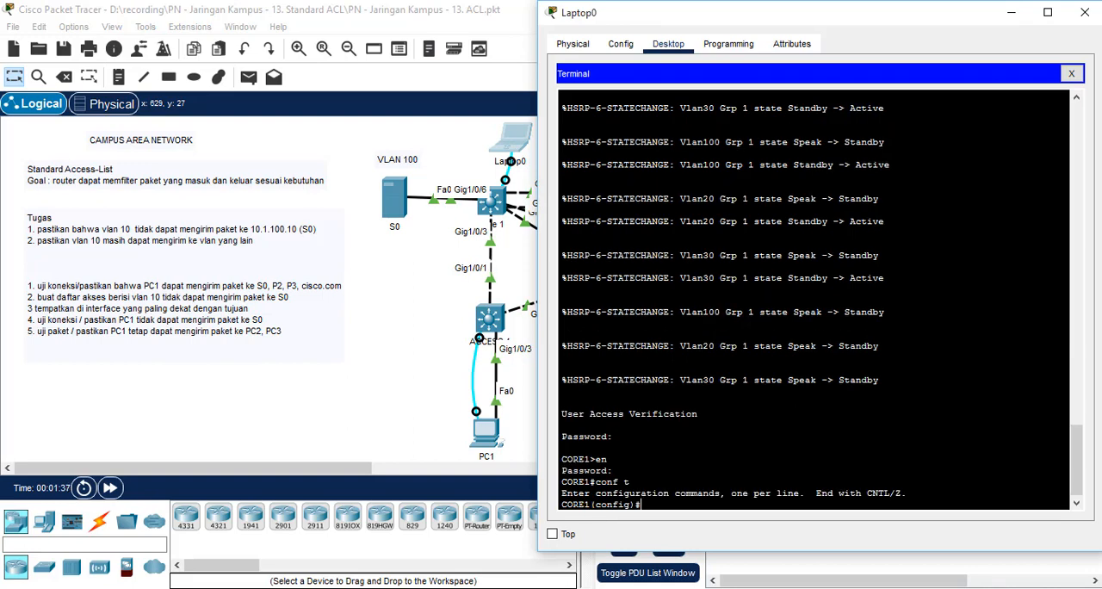
type("?")
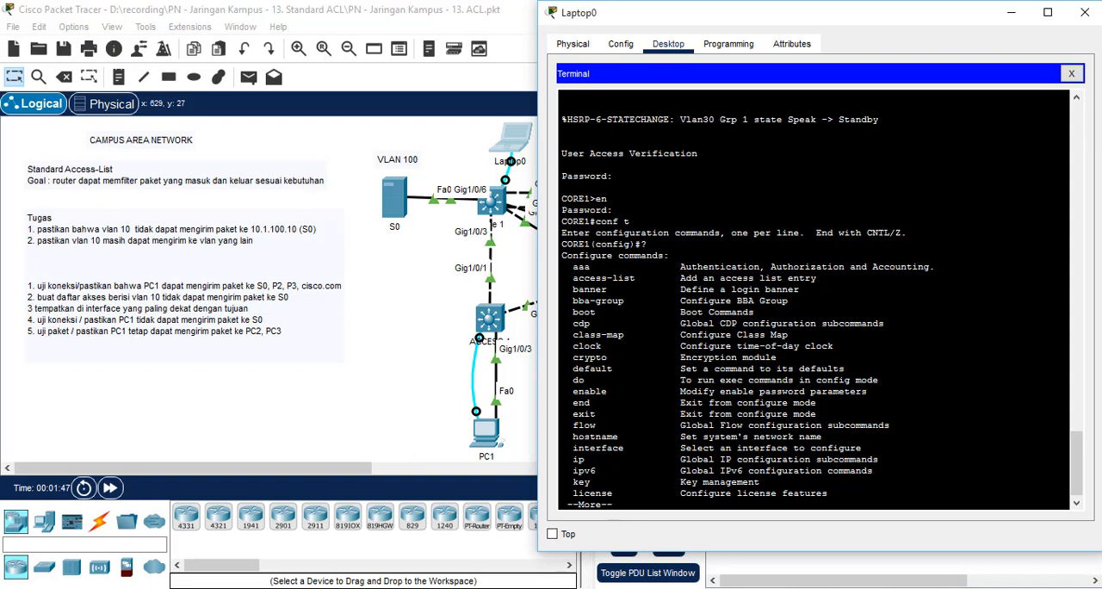
Step: Look up the number ranges for standard and extended IP access lists in the access-list command help, and clear the unfinished command
type("a")
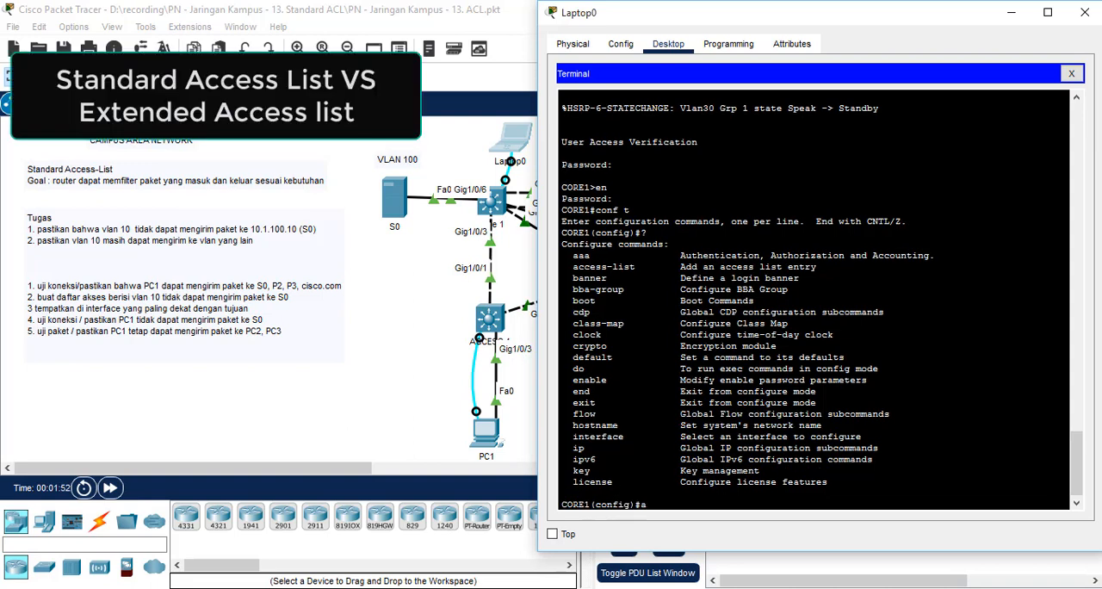
type("cces")
key("Tab")
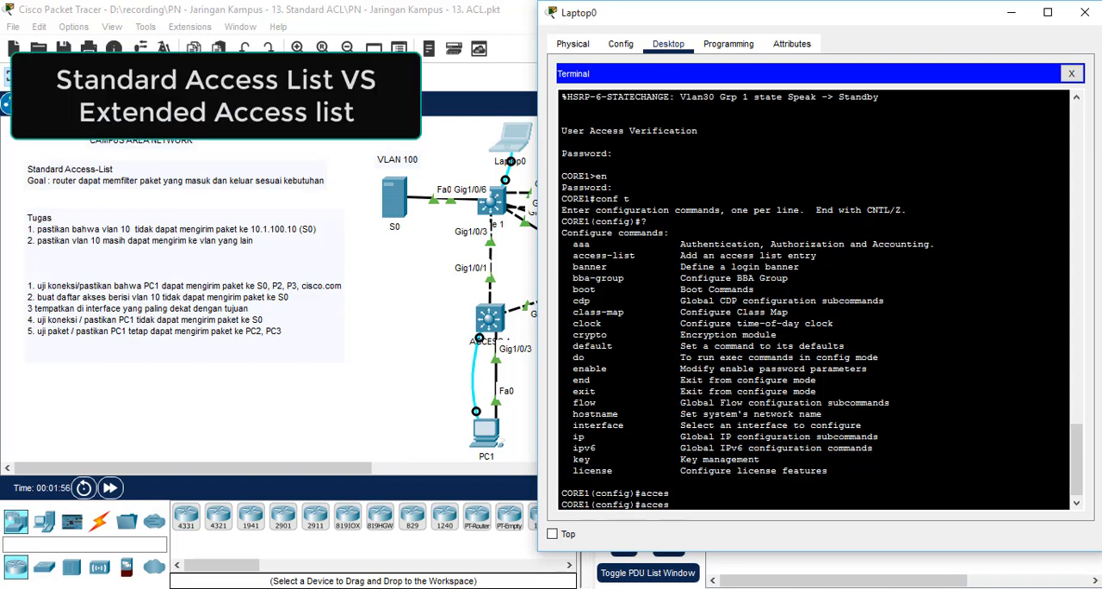
type("?")
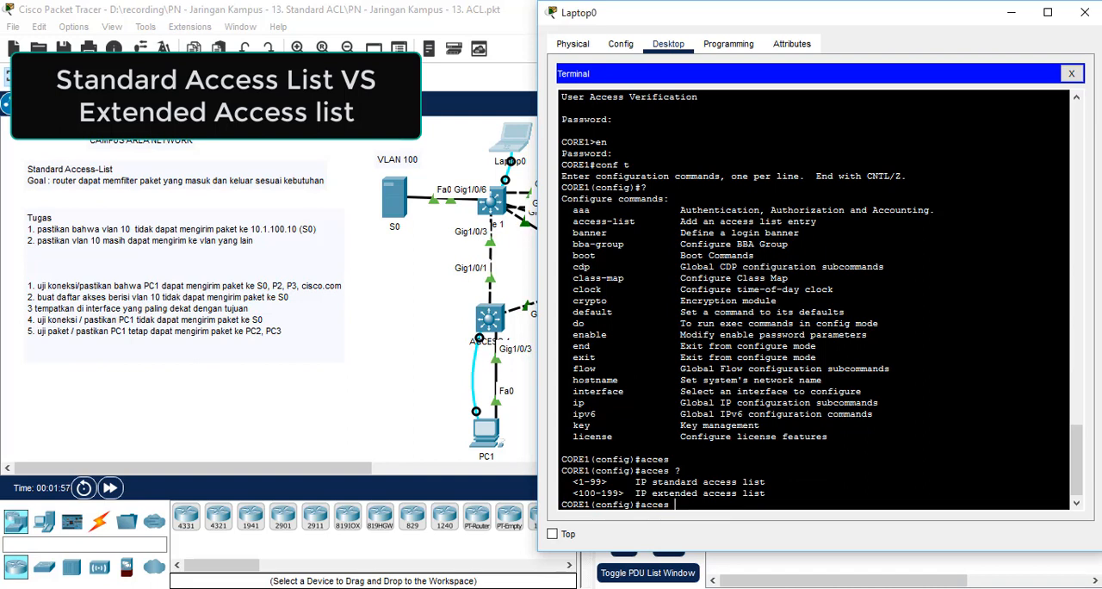
left_click_drag(766, 482, 652, 482)
left_click_drag(766, 494, 652, 494)
left_click(659, 497)
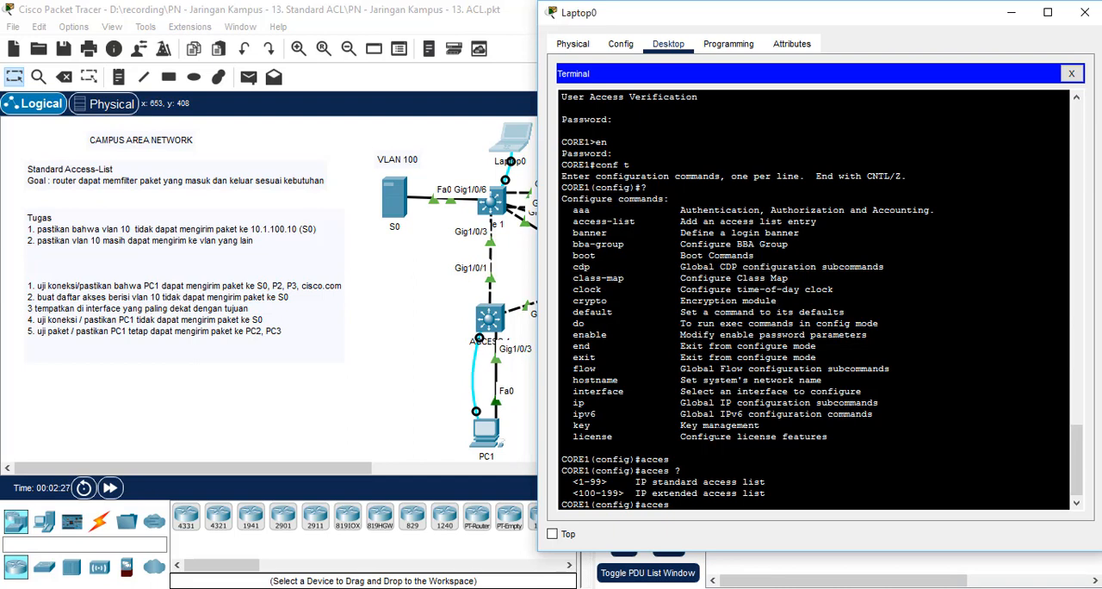
key("BackSpace")
key("BackSpace")
key("BackSpace")
key("BackSpace")
key("BackSpace")
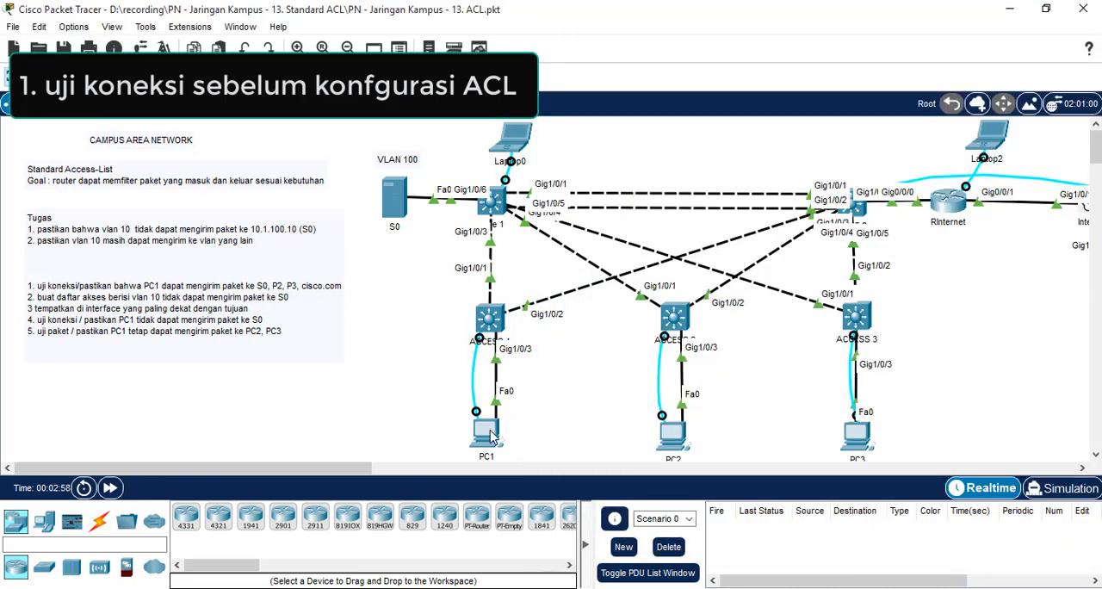
Step: Load 10.1.100.10 in PC1's web browser to test access to server S0, and close the browser
left_click(487, 430)
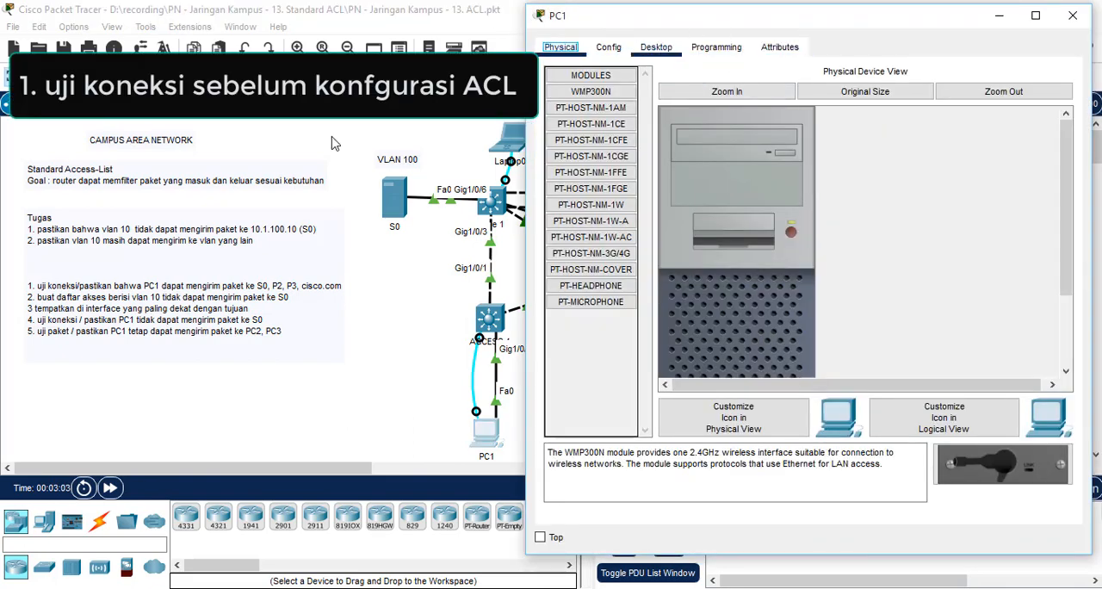
left_click(652, 48)
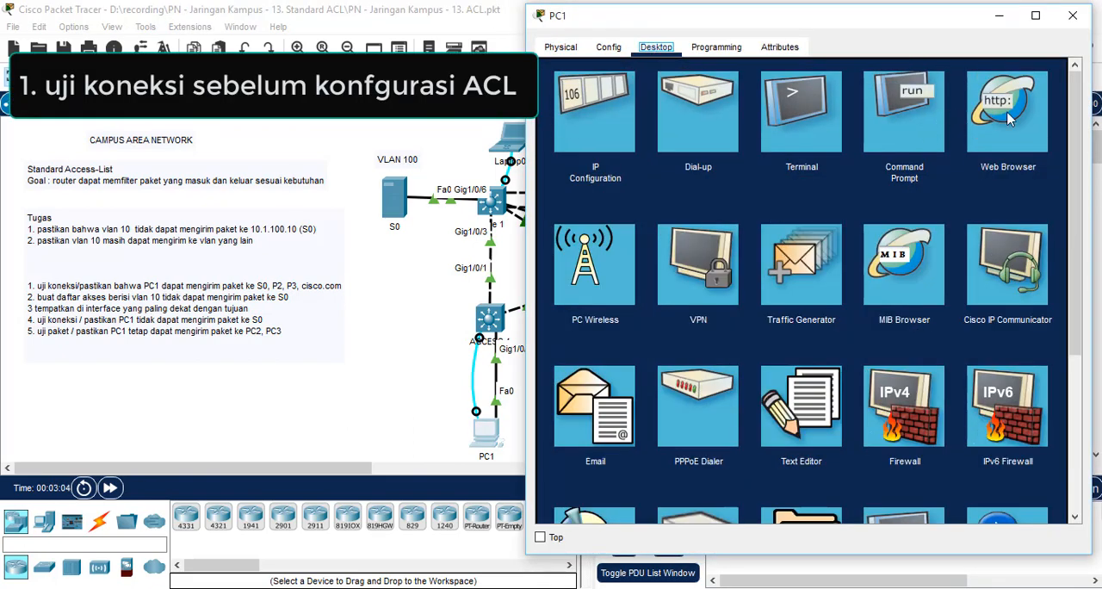
left_click(1012, 115)
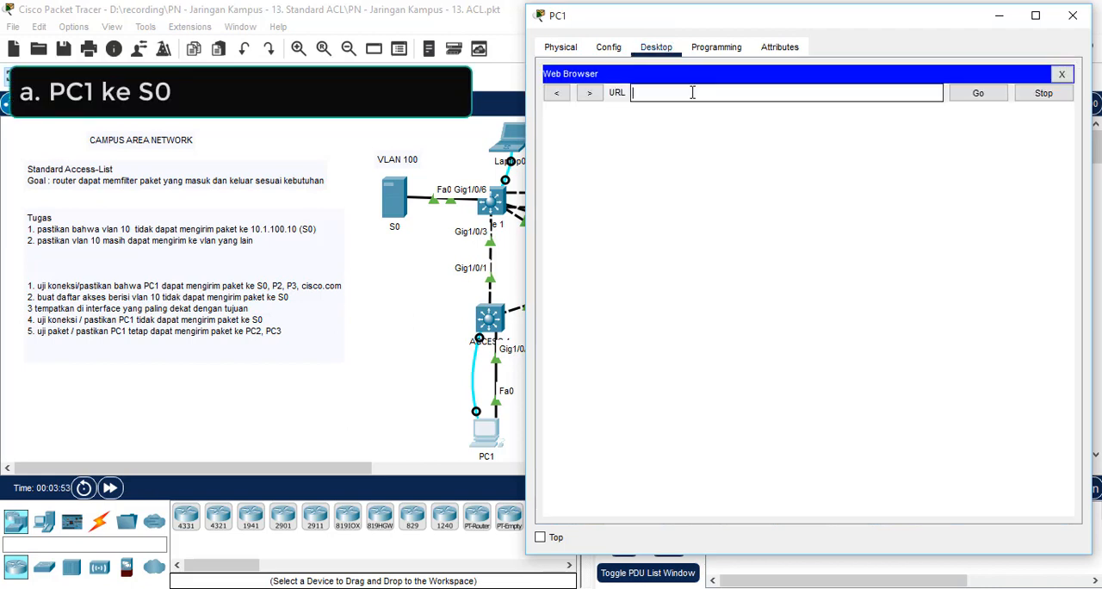
type("10.1.100.10")
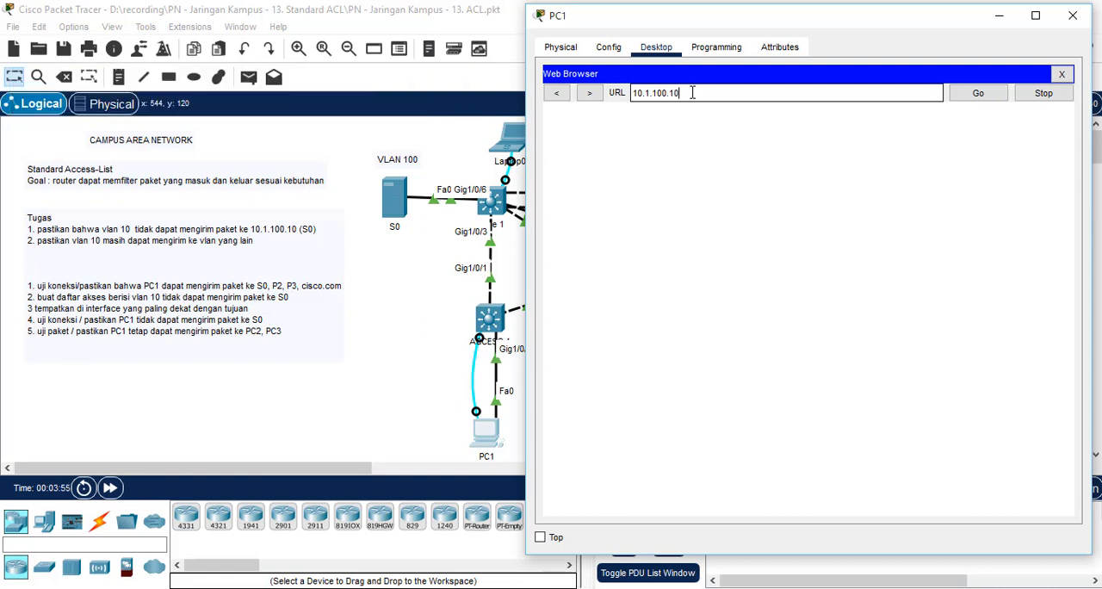
left_click(978, 101)
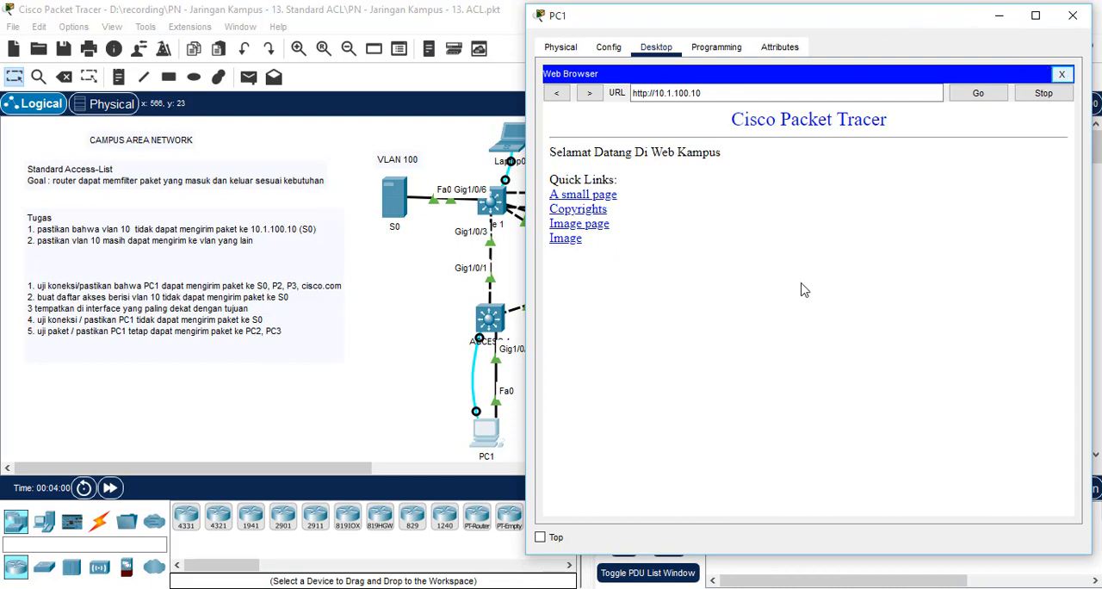
left_click(1062, 75)
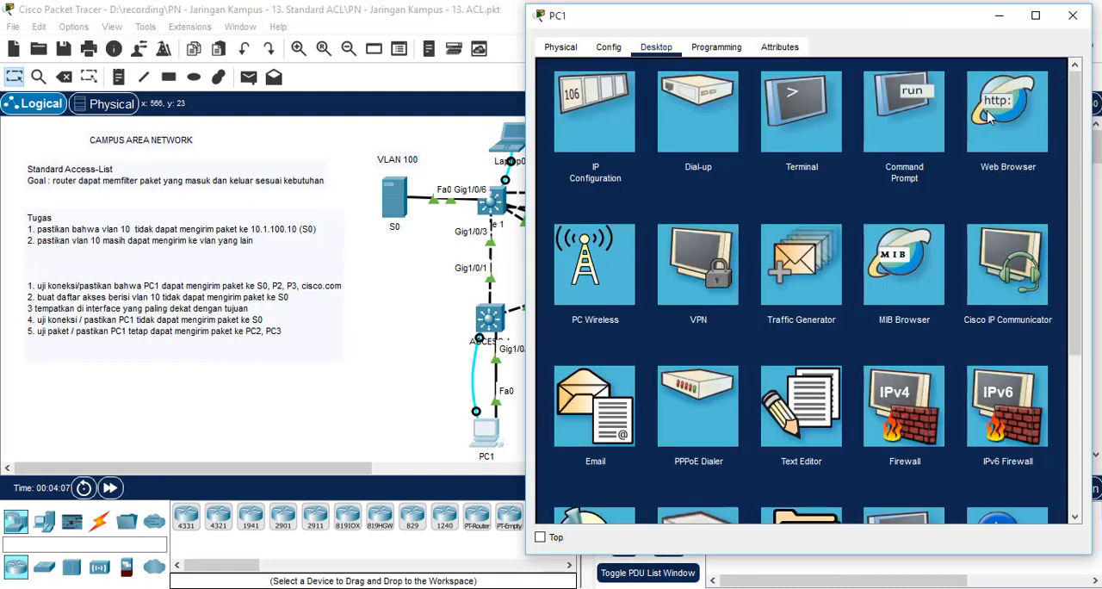
Step: Ping PC2 at 10.1.20.10 twice from PC1's command prompt
left_click(926, 124)
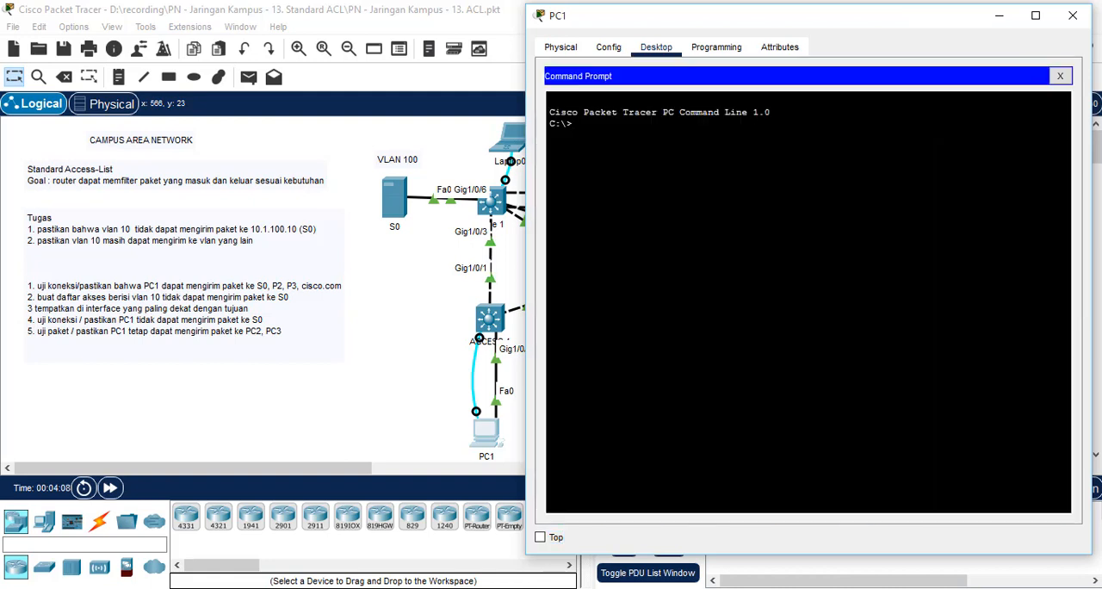
type("ping 10")
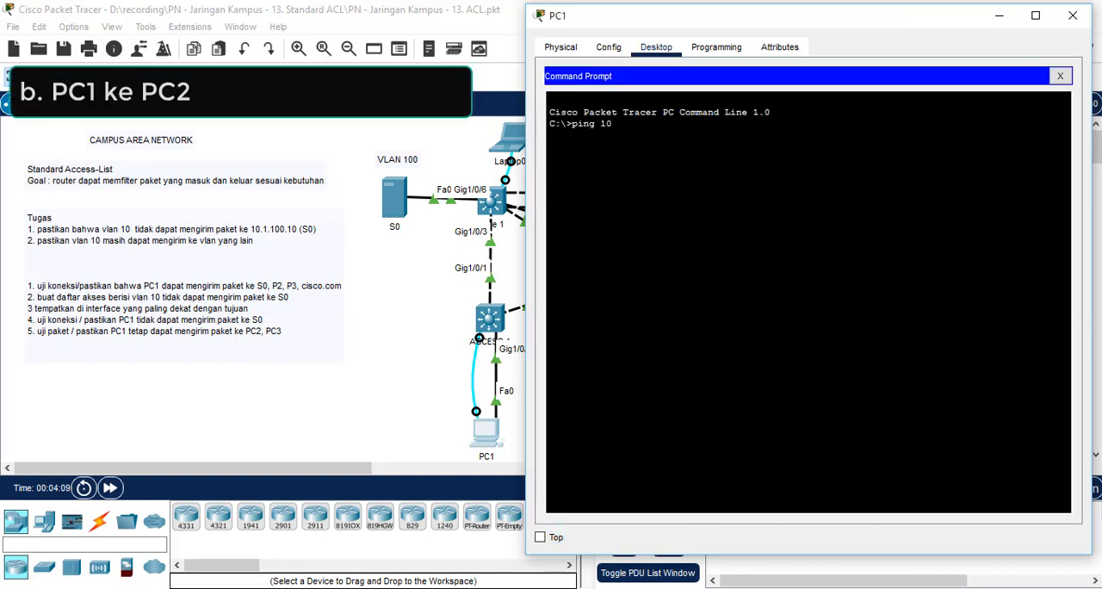
type(".1.20.10")
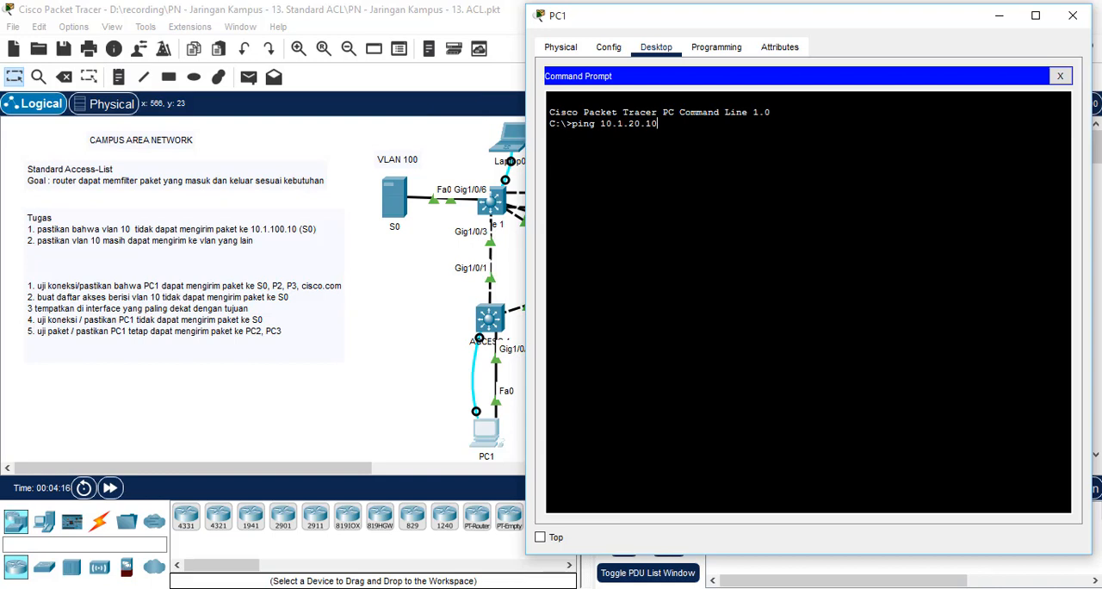
key("Return")
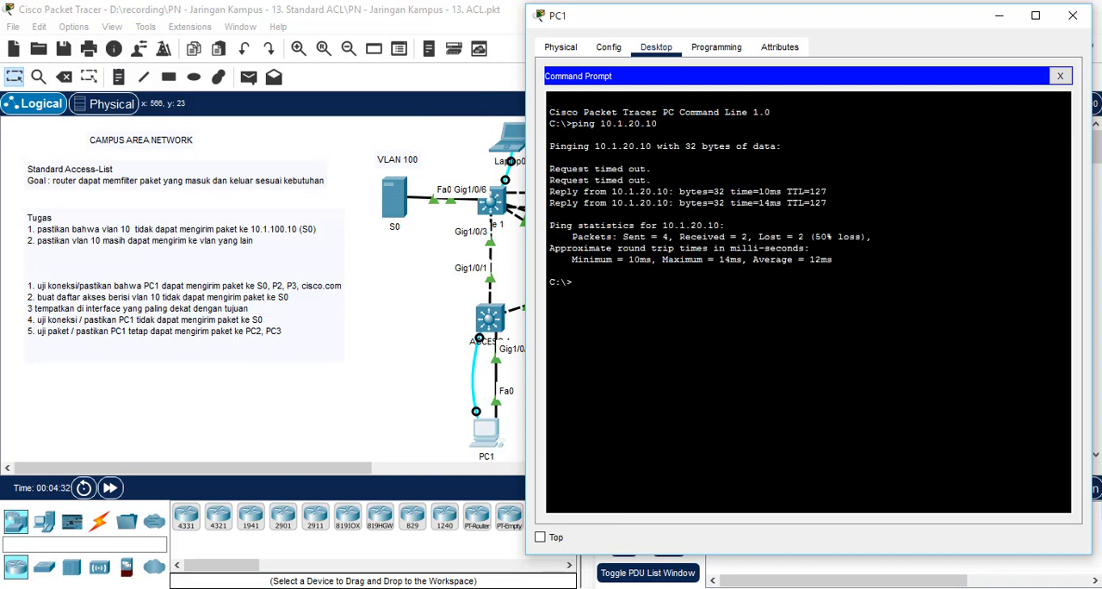
key("Up")
key("Return")
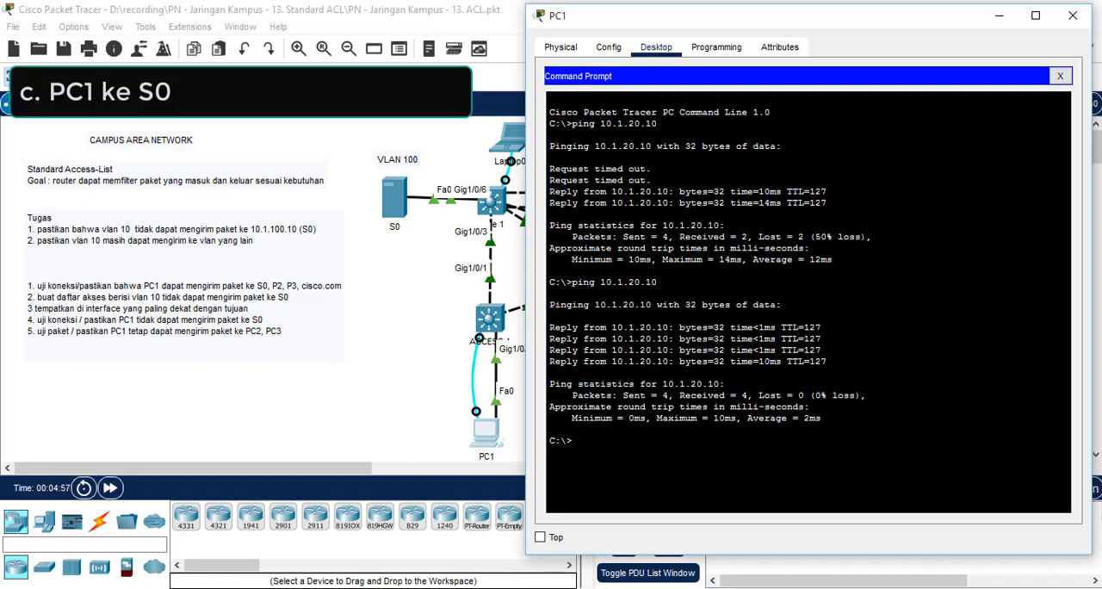
Step: Ping PC3 at 10.1.30.10 from PC1's command prompt
type("ping 10.1.30")
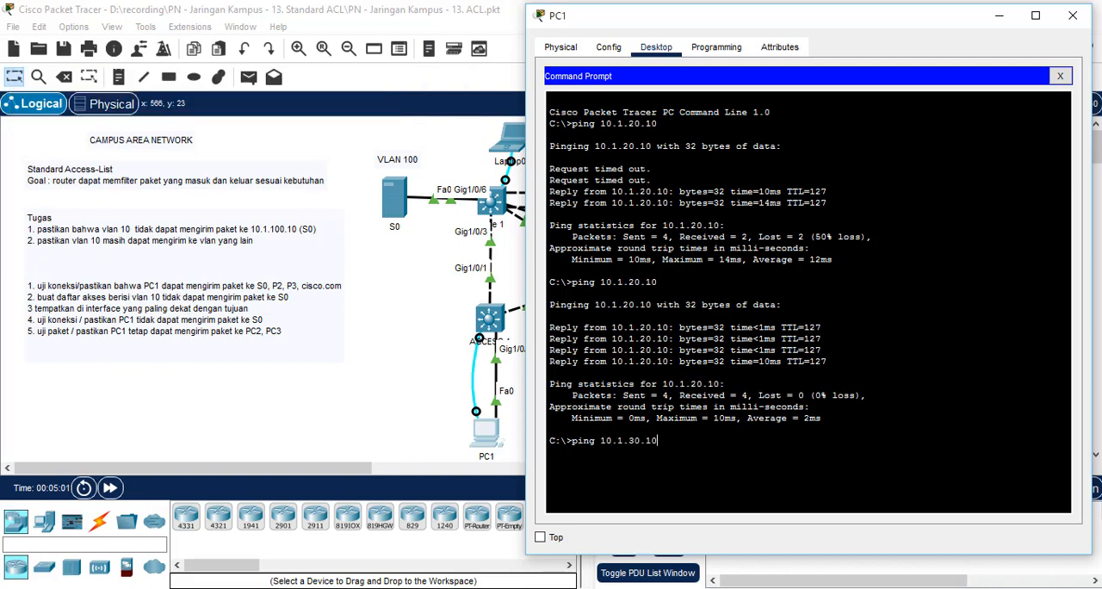
type(".10")
key("Return")
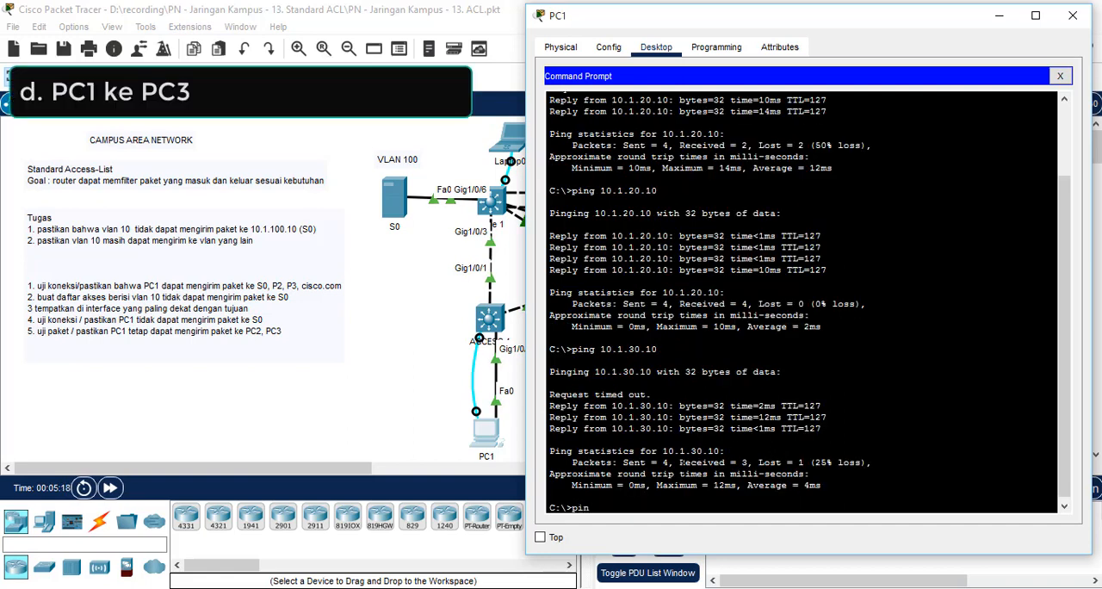
Step: Ping 8.8.8.9 from PC1's command prompt and close the PC1 window
key("BackSpace")
key("BackSpace")
key("BackSpace")
type("pi")
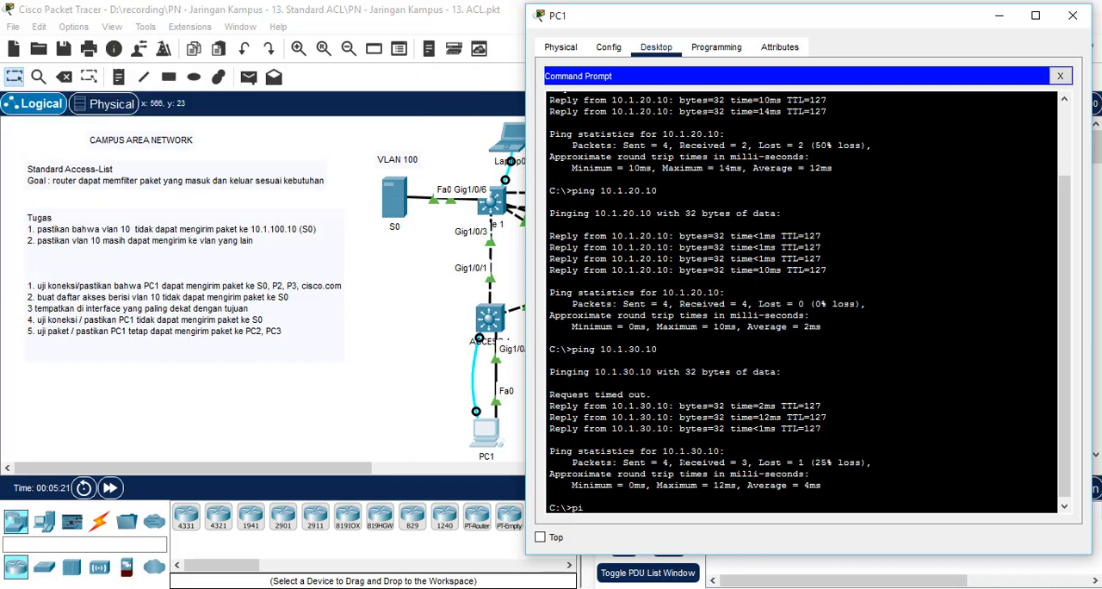
type("ng 8.8.8.9")
key("Return")
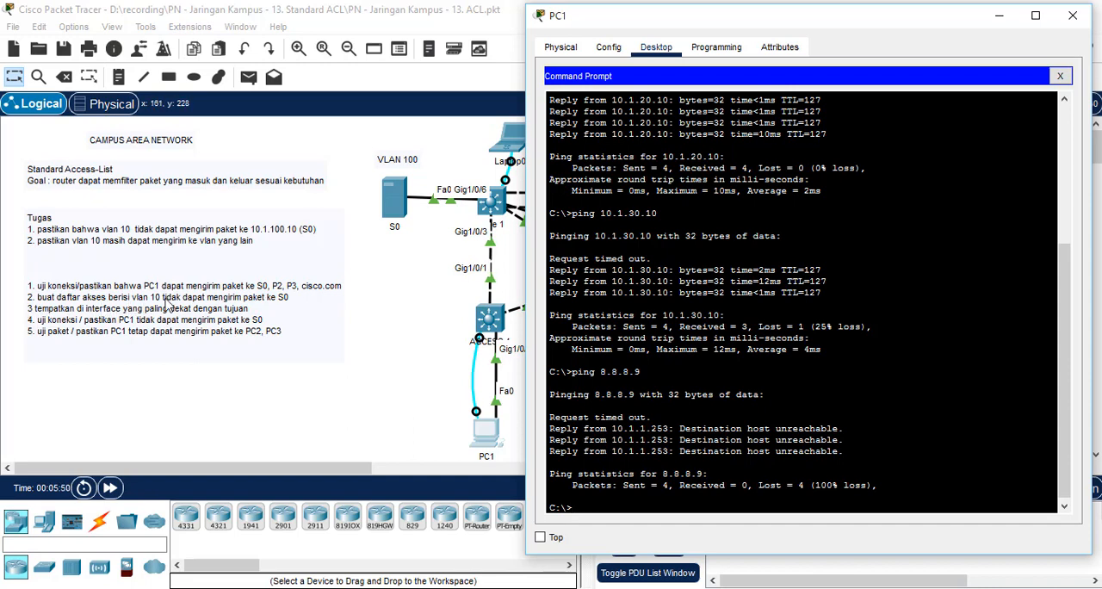
left_click(1061, 22)
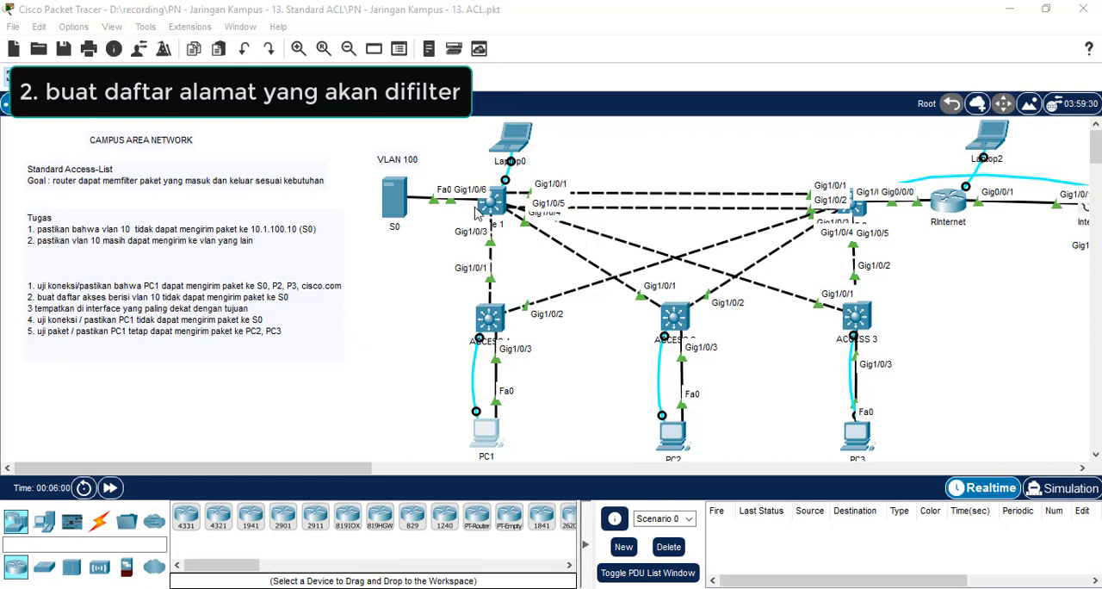
Step: In Laptop0's terminal on CORE1, create standard access list 1 denying network 10.1.10.0 with wildcard 0.0.0.255, checking the command help along the way
left_click(518, 143)
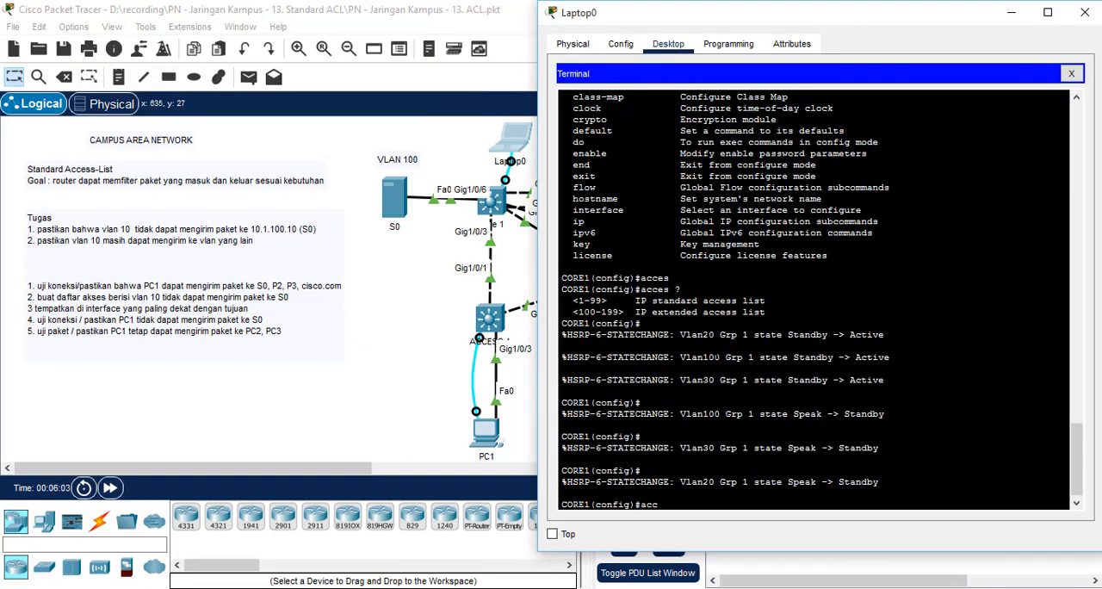
key("Tab")
type("?")
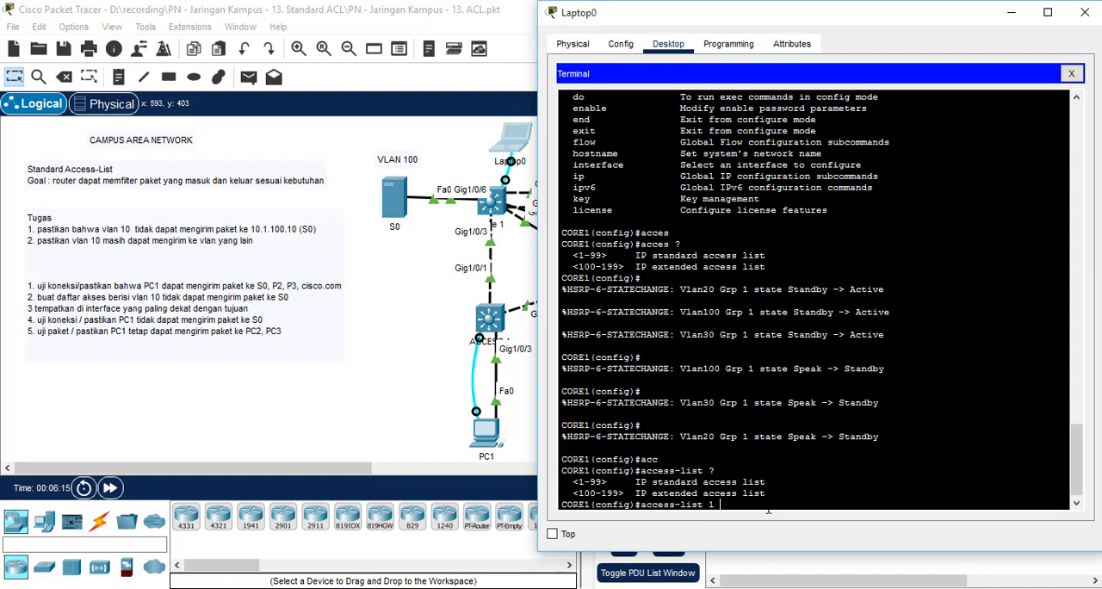
type("?")
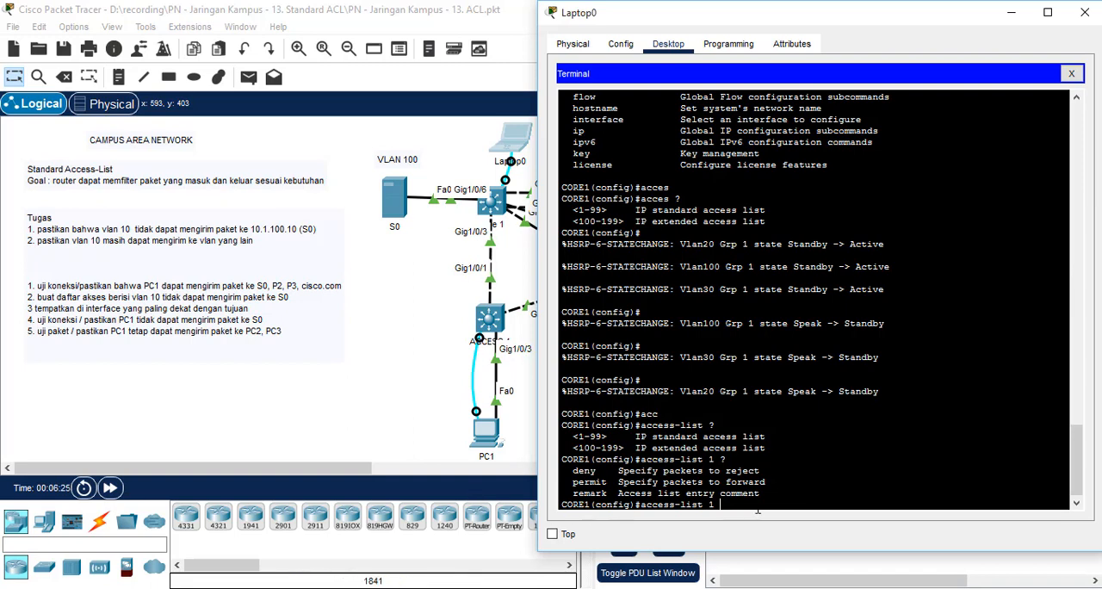
type("eny 10.1.10.0 ?")
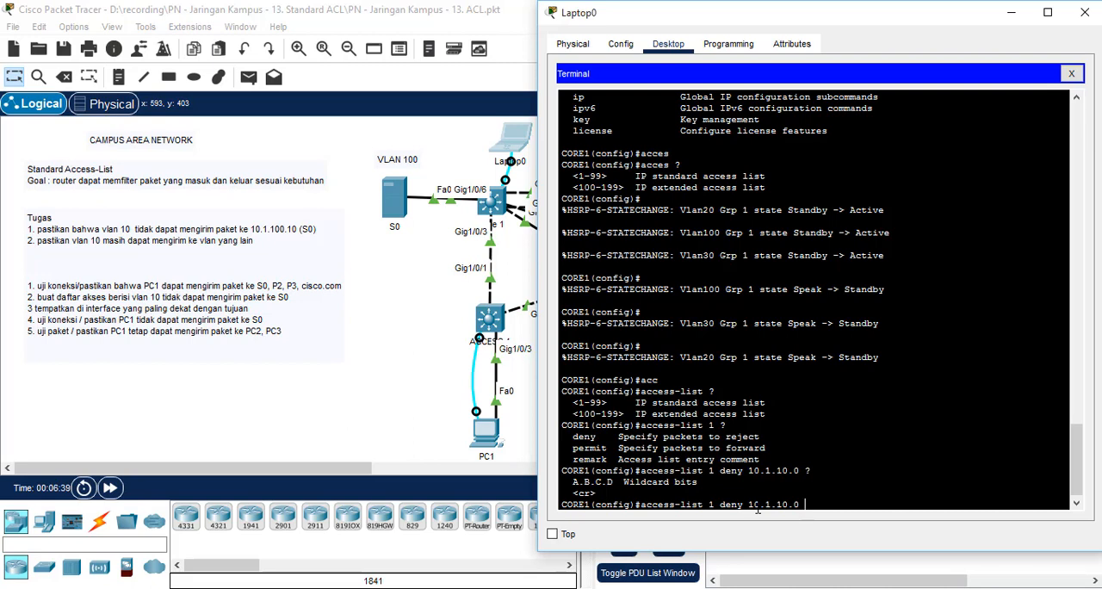
type("0.0.0.255")
key("Return")
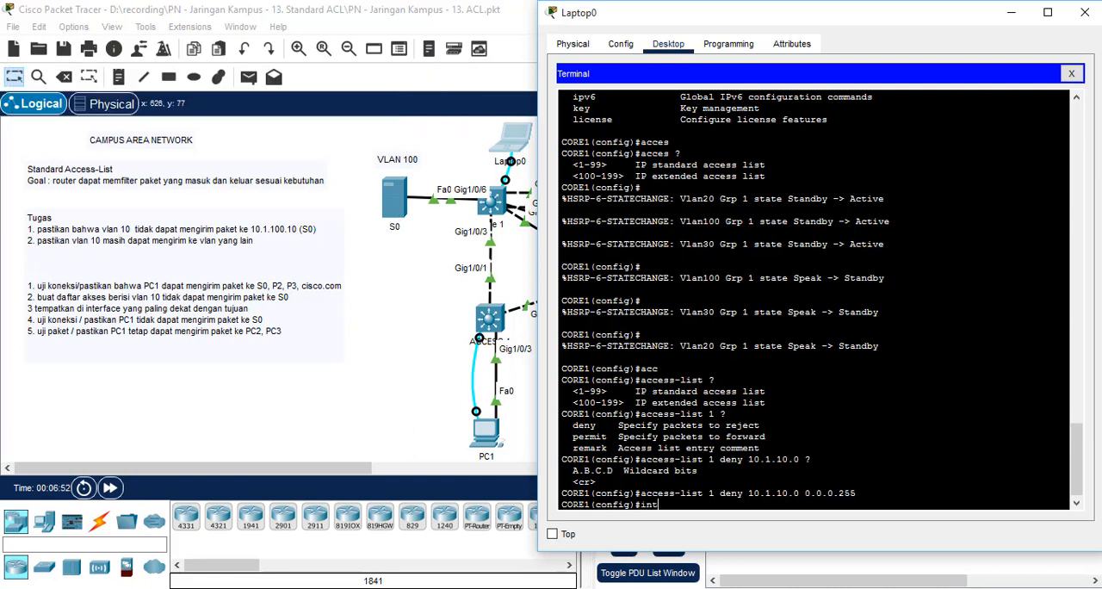
Step: Apply access list 1 to the VLAN 100 interface in the outbound direction with ip access-group 1 out
type("vlan 100")
key("Return")
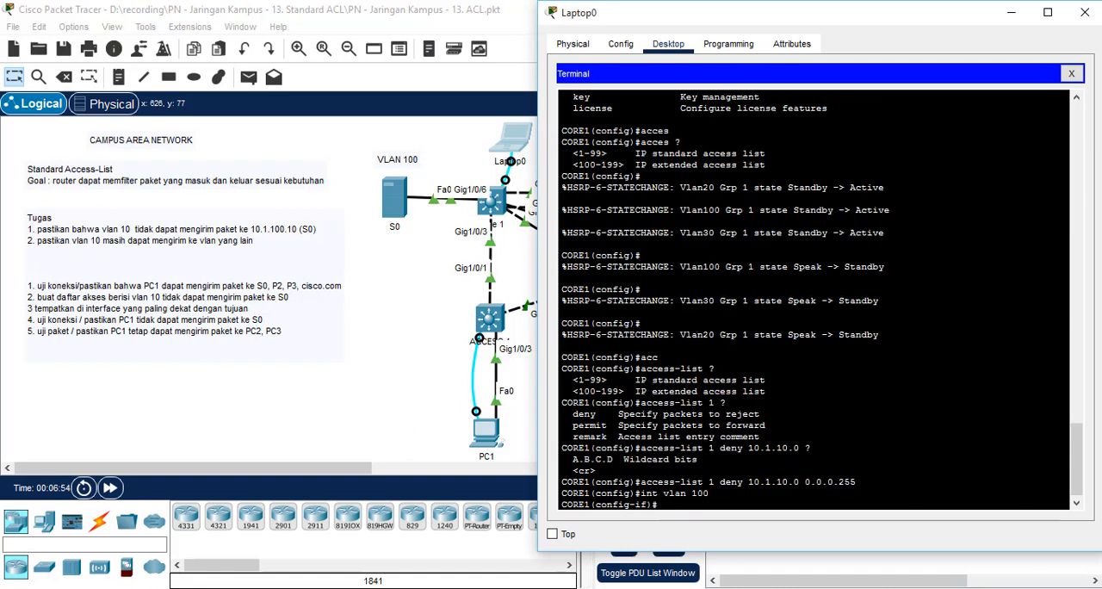
type("ip acc")
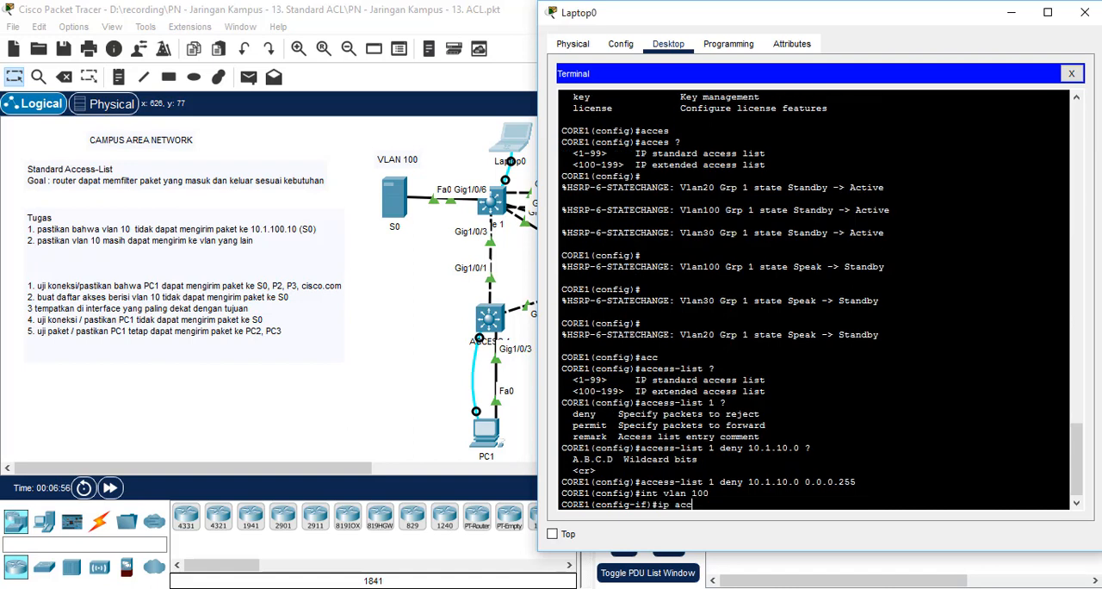
key("Tab")
type("1 ?")
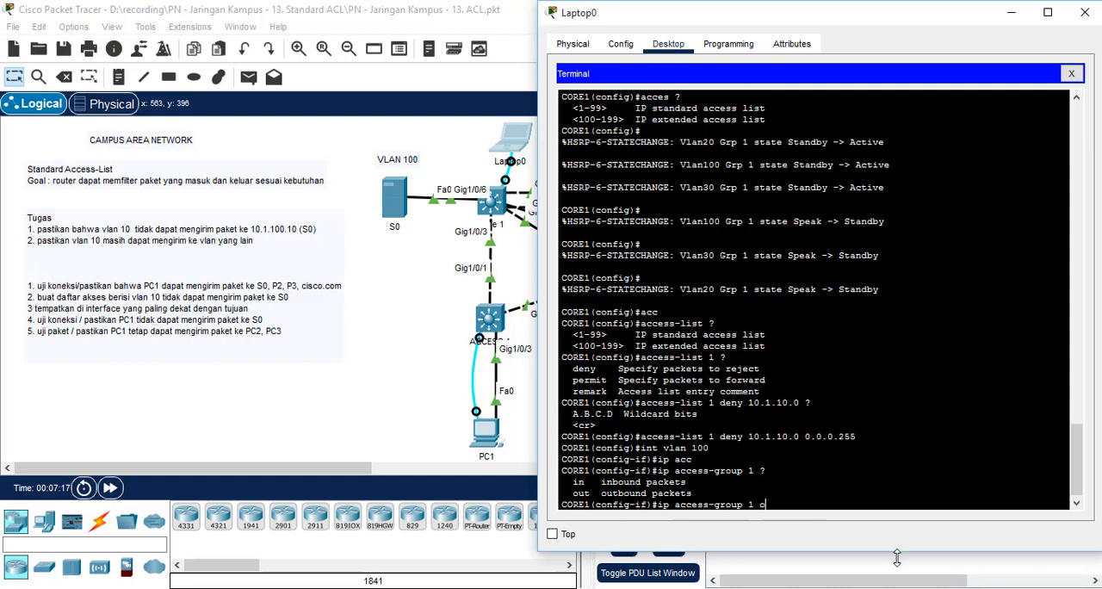
key("Return")
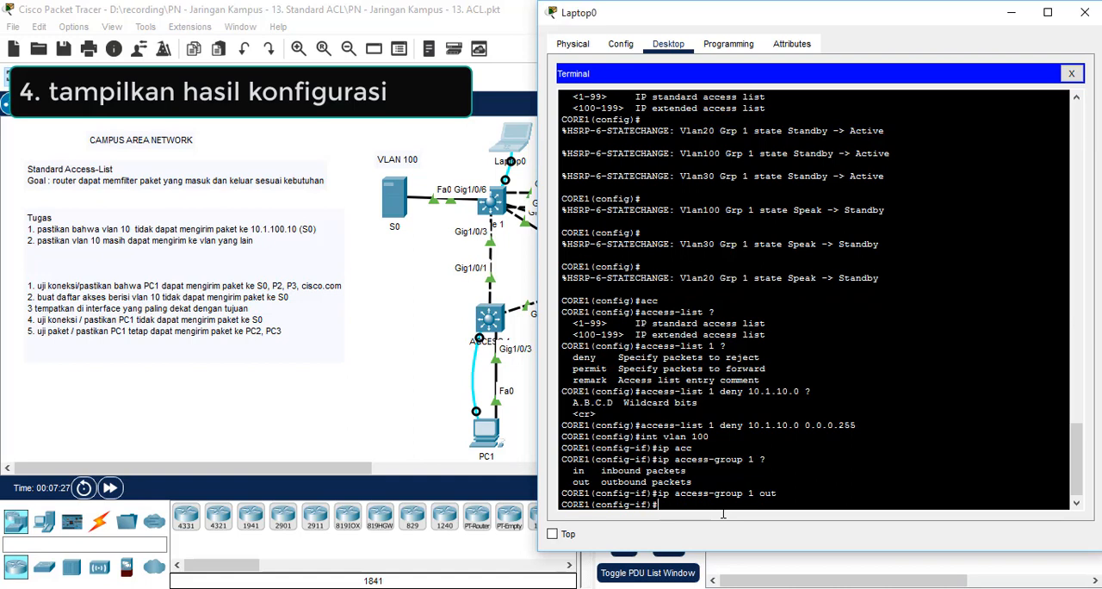
Step: Display CORE1's configured access lists with do sh access-list and highlight the access list's heading in the output
type("do sh accesslists")
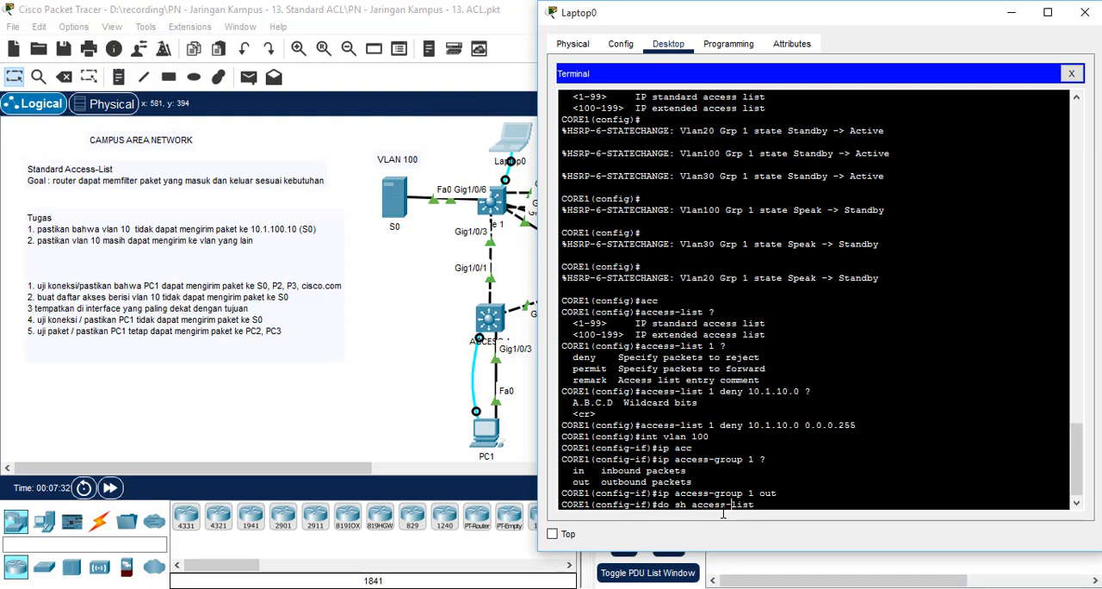
key("Return")
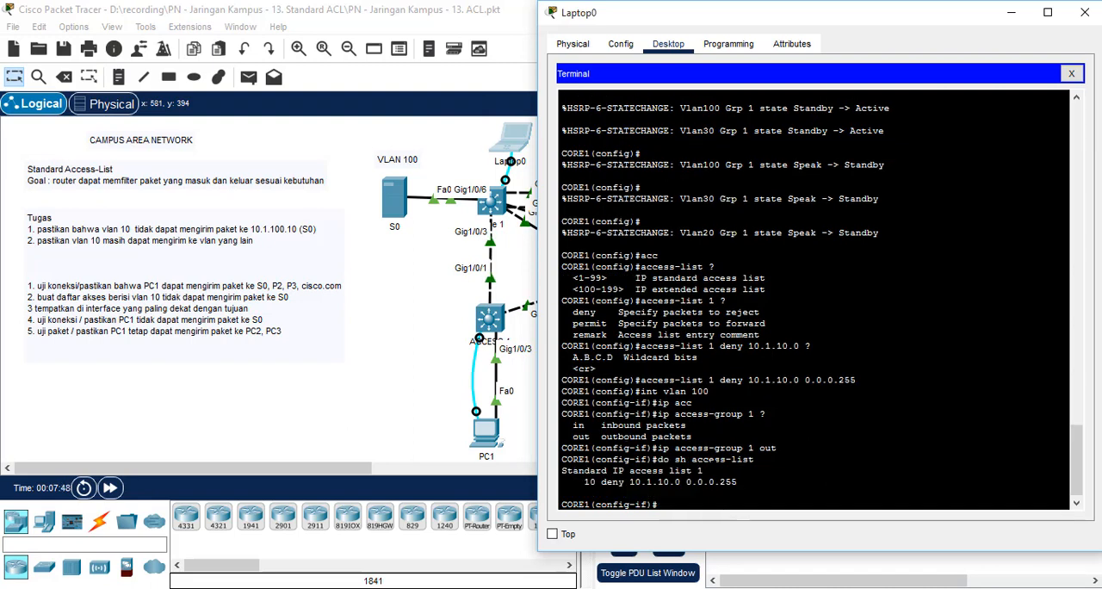
left_click_drag(703, 470, 563, 471)
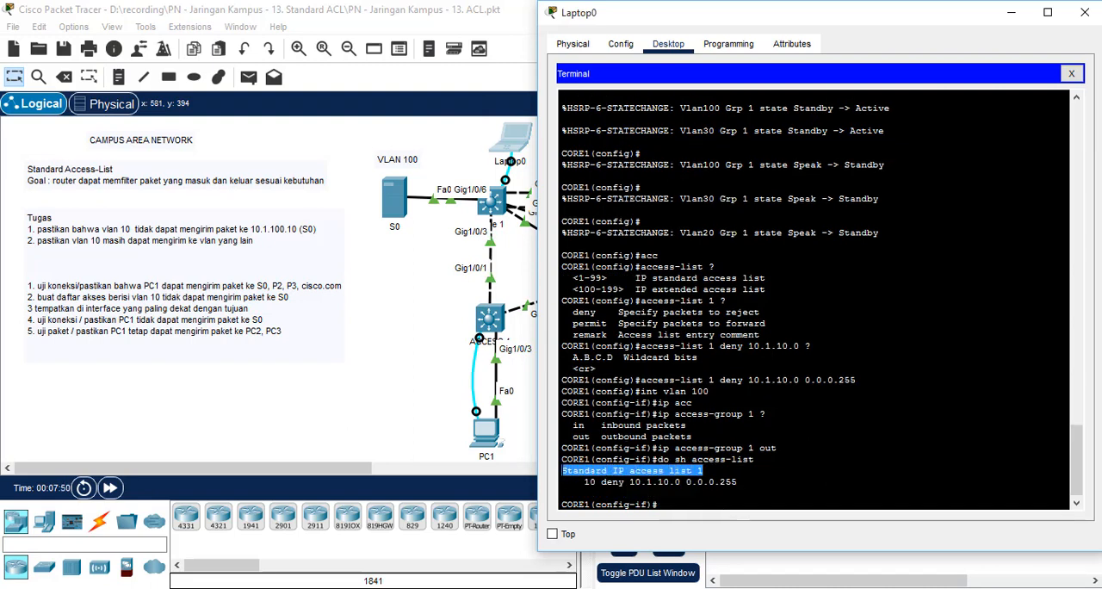
Step: Highlight the deny entry of access list 1 in the output, including its source network 10.1.10.0
left_click(578, 482)
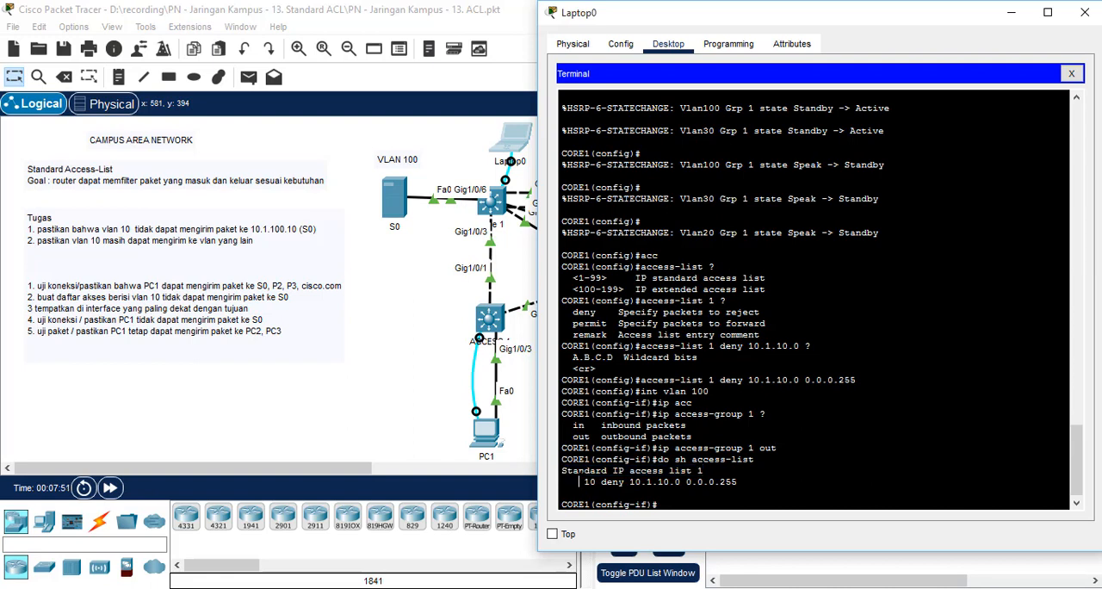
left_click_drag(578, 482, 620, 482)
left_click(627, 483)
left_click_drag(630, 483, 681, 483)
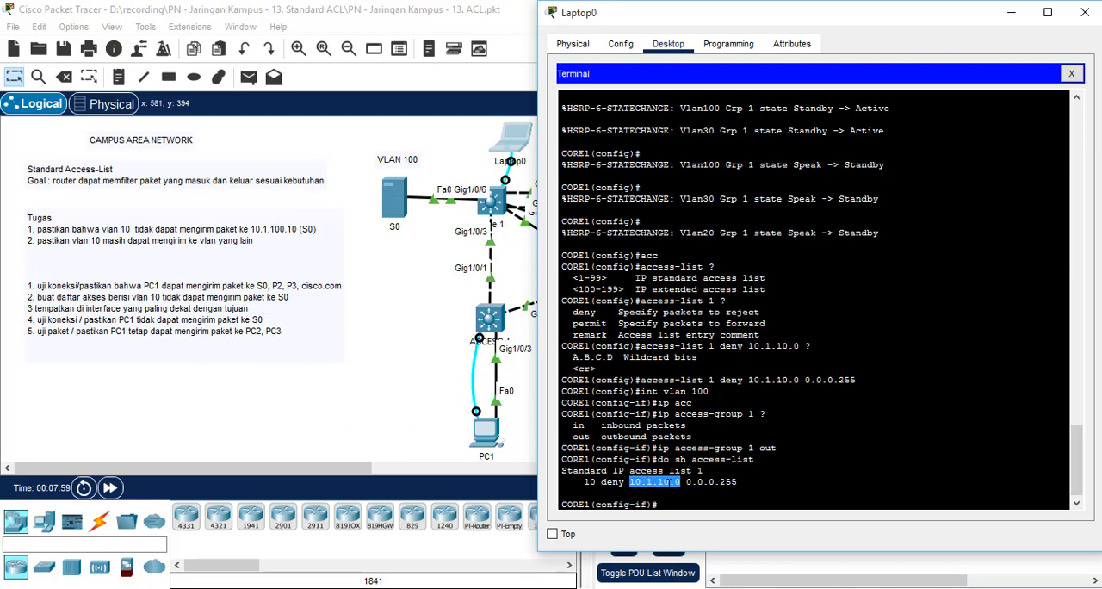
Step: Exit the VLAN 100 interface configuration on CORE1 back to global configuration mode
left_click(689, 506)
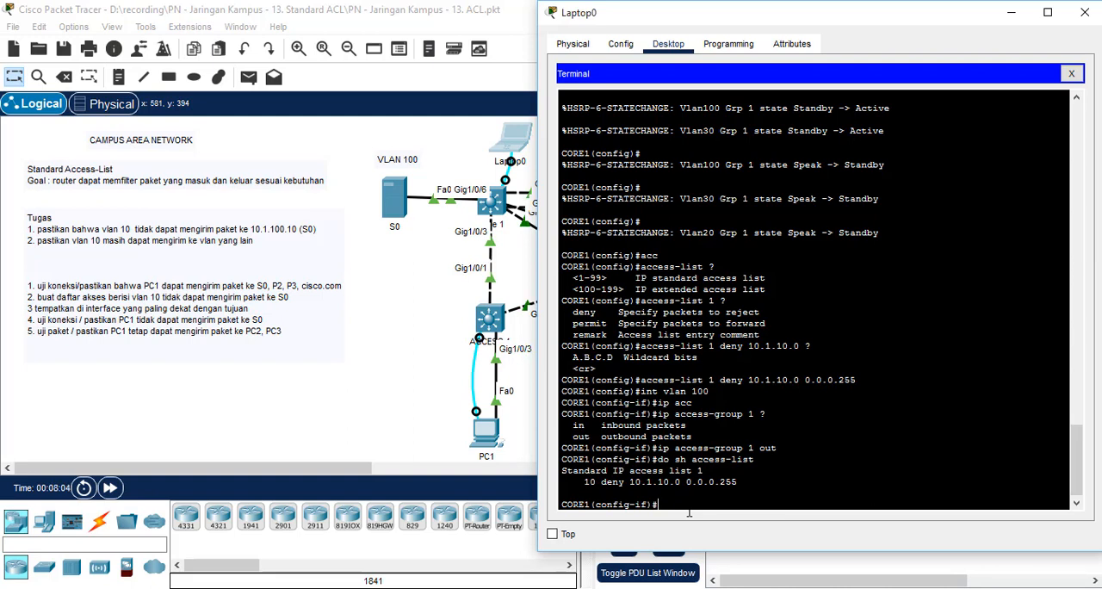
type("eit")
key("Return")
type("e")
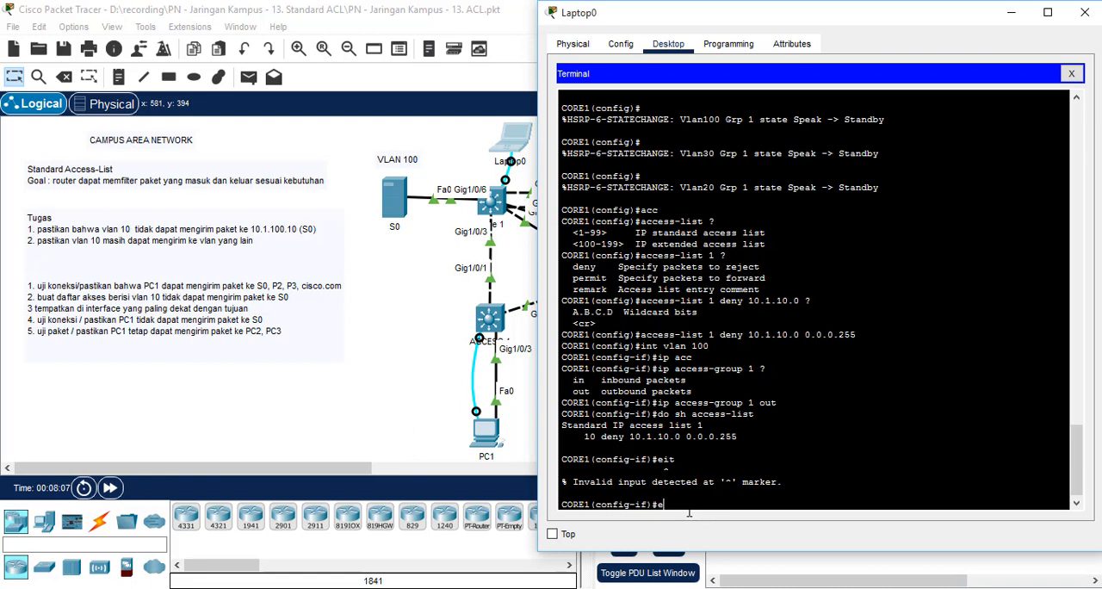
type("x")
key("Return")
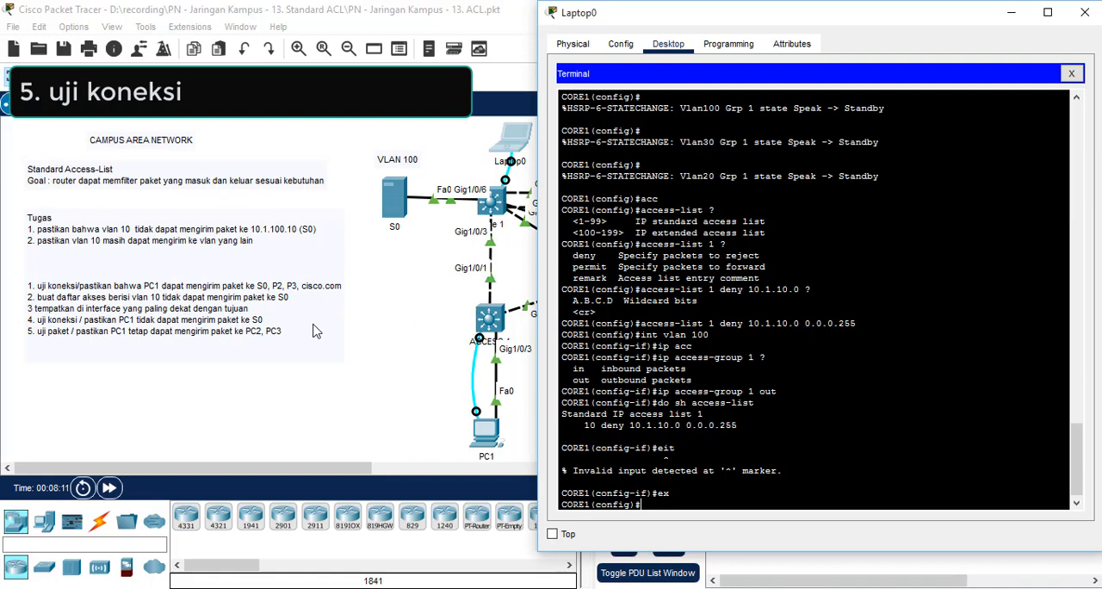
Step: Open the web browser on PC1 and request the S0 server's page at 10.1.100.10
left_click(372, 382)
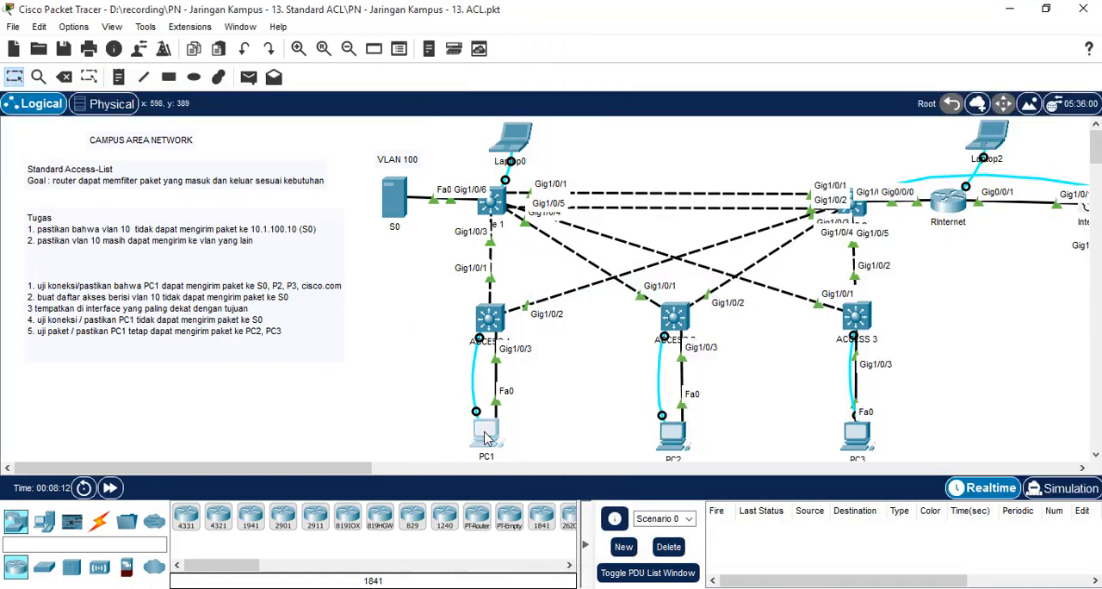
left_click(485, 438)
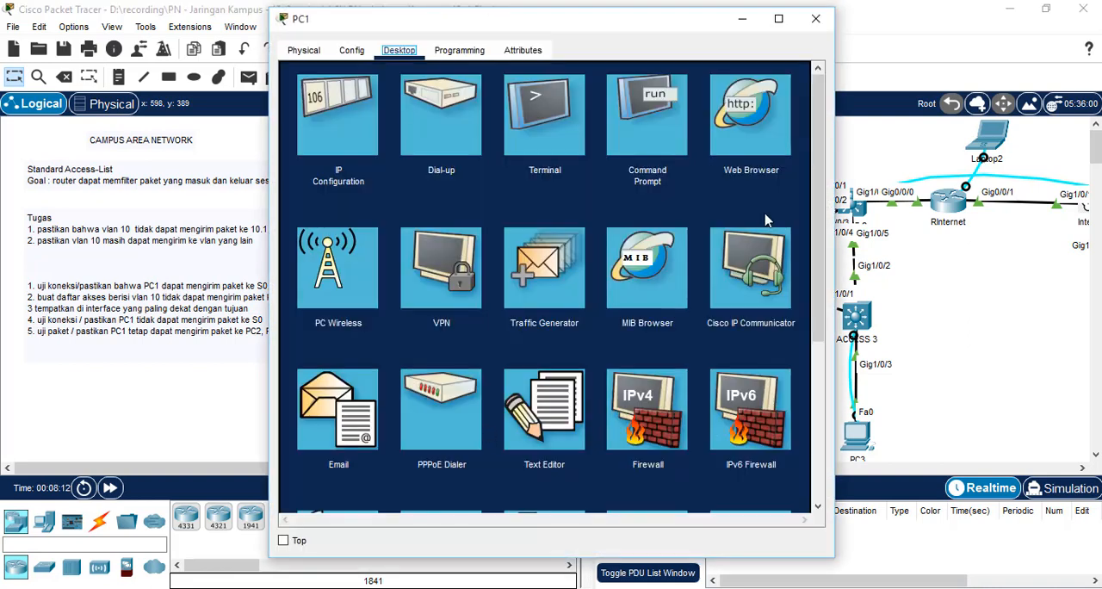
left_click(746, 105)
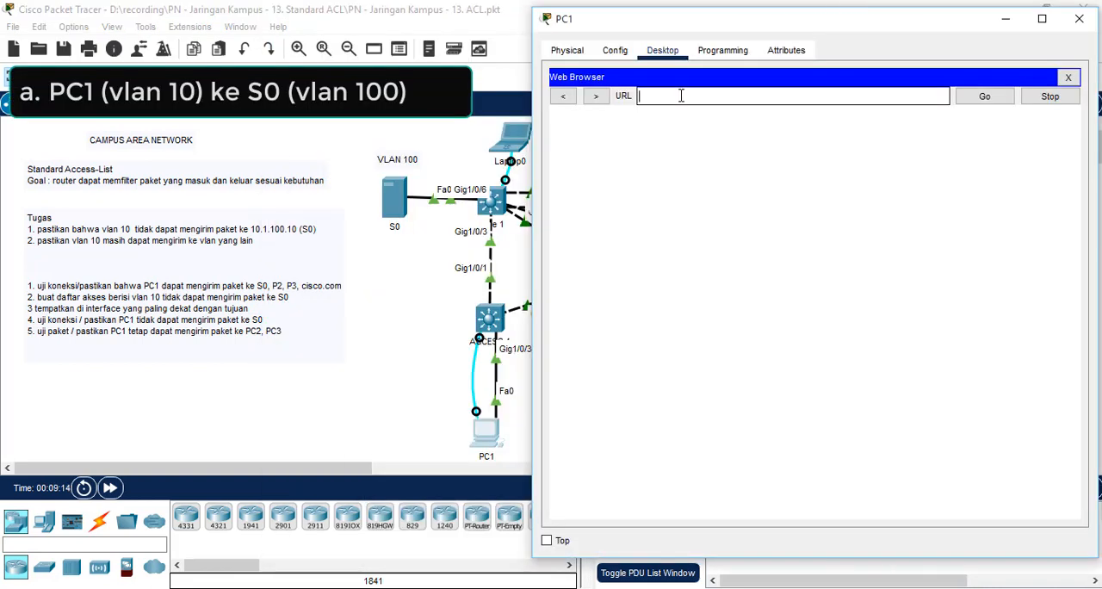
type("10")
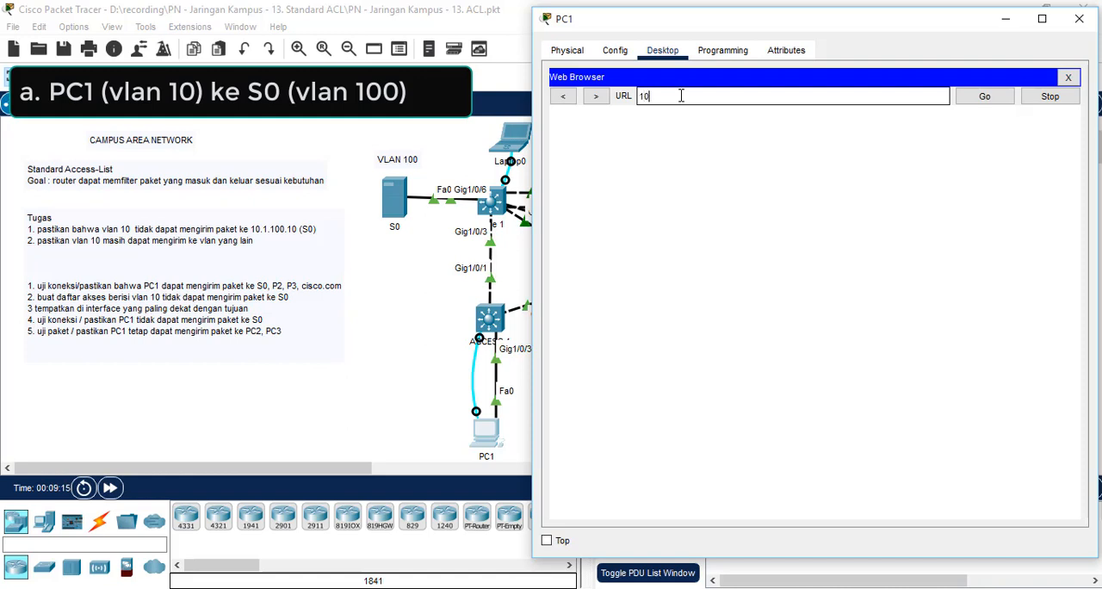
type(".1.100.10")
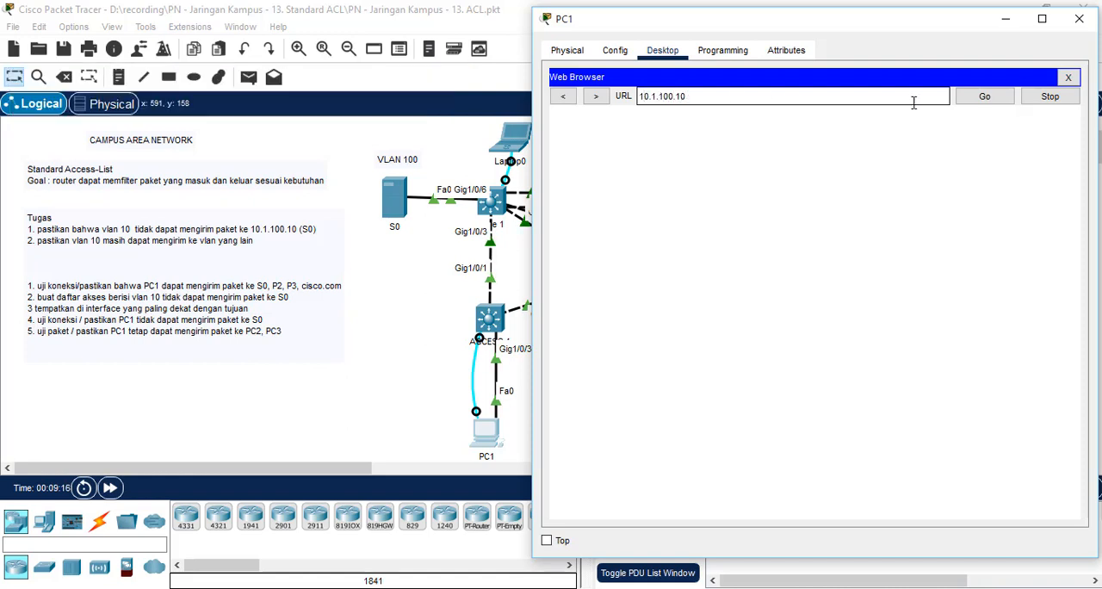
left_click(992, 98)
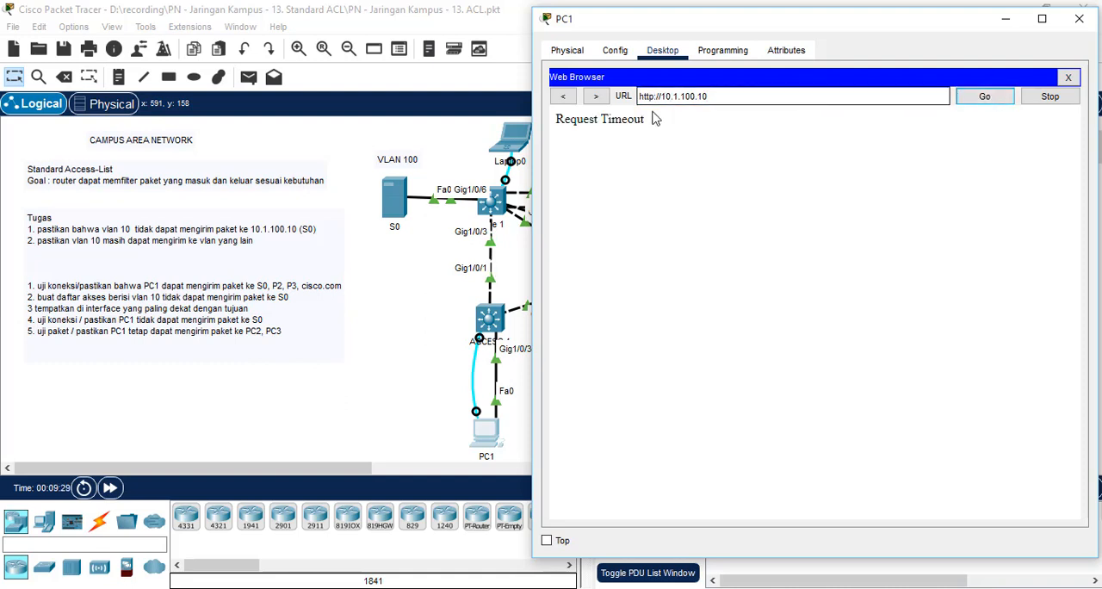
left_click(552, 123)
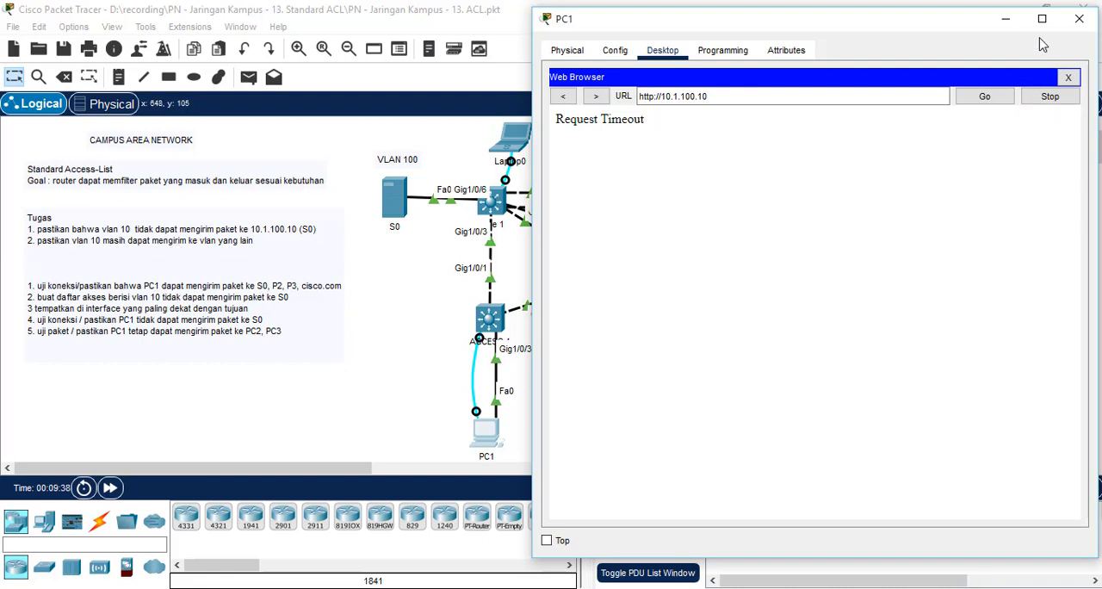
Step: Close PC1's web browser and ping PC2 at 10.1.20.10 from its command prompt
left_click(1068, 77)
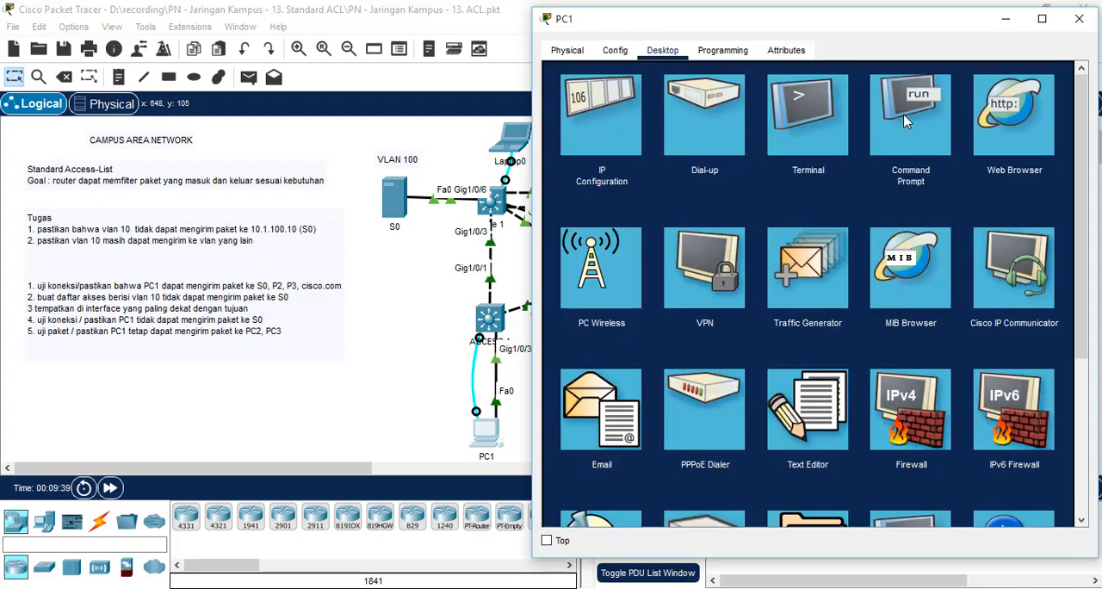
left_click(904, 112)
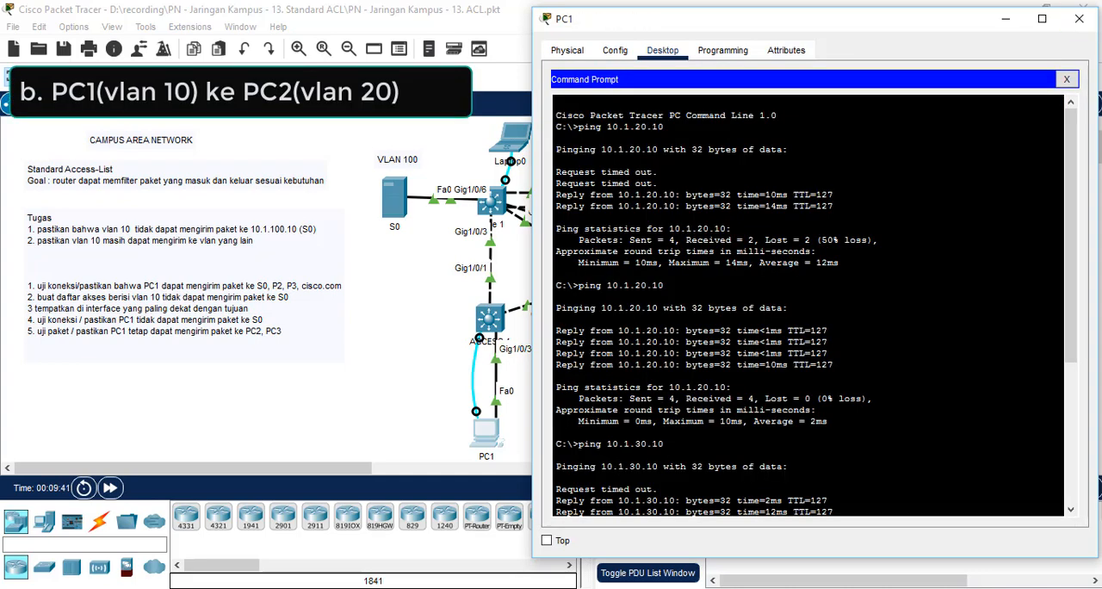
type("pi")
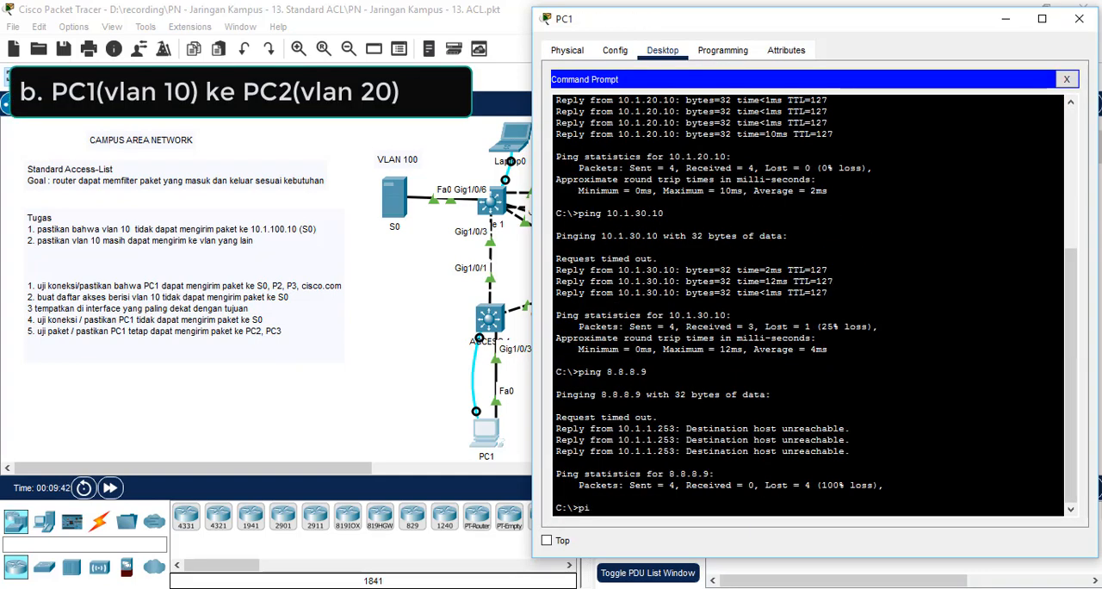
type("ng 10.1.20.1")
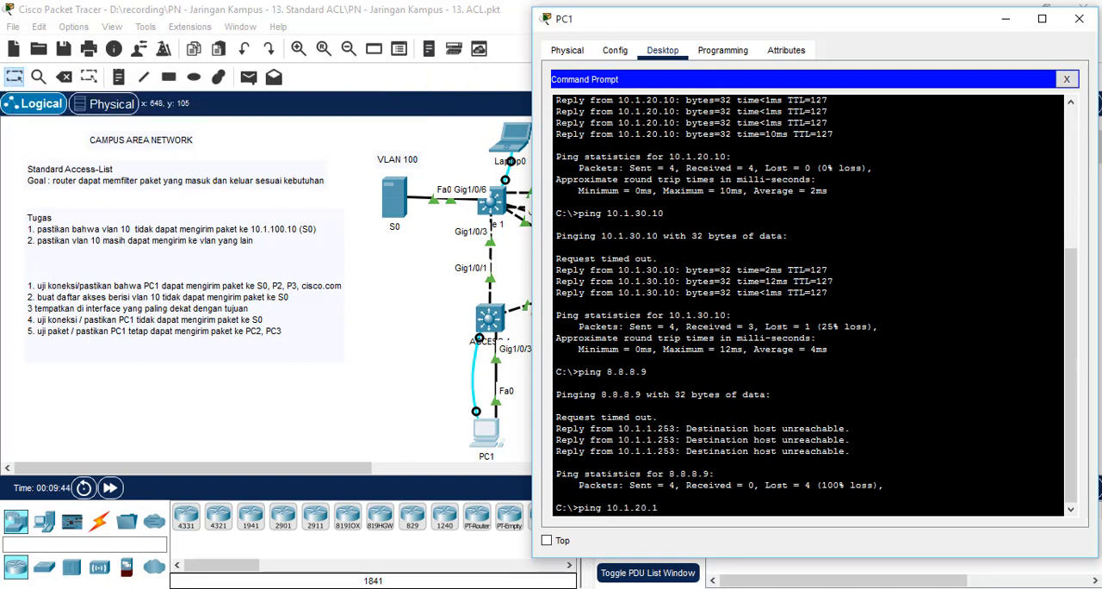
type("0")
key("Return")
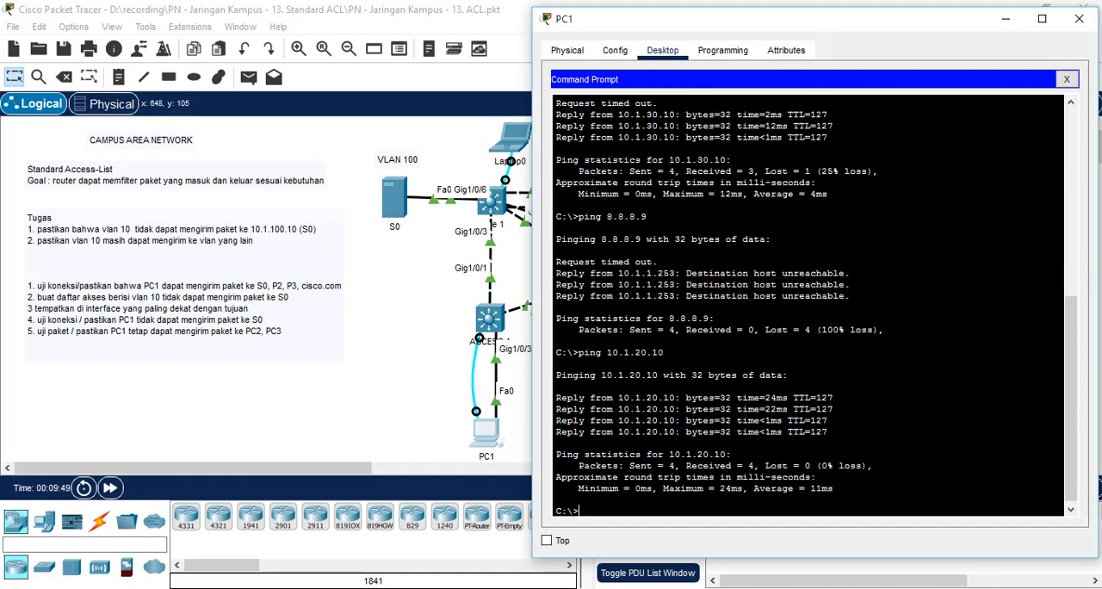
Step: Ping PC3 at 10.1.30.10 from PC1's command prompt
type("ping ")
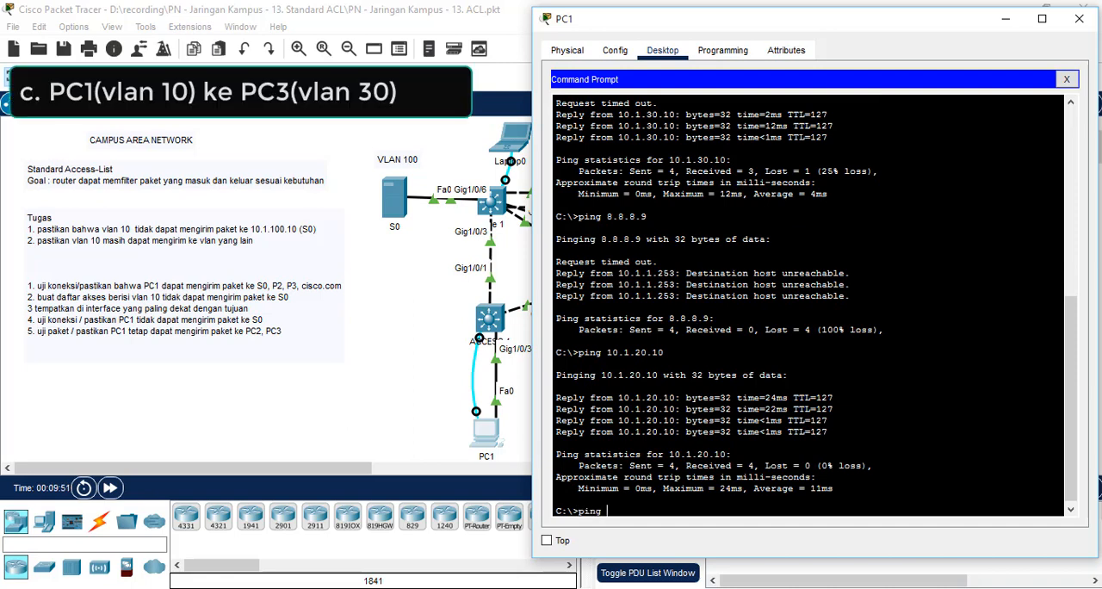
type("10.1.30.10")
key("Return")
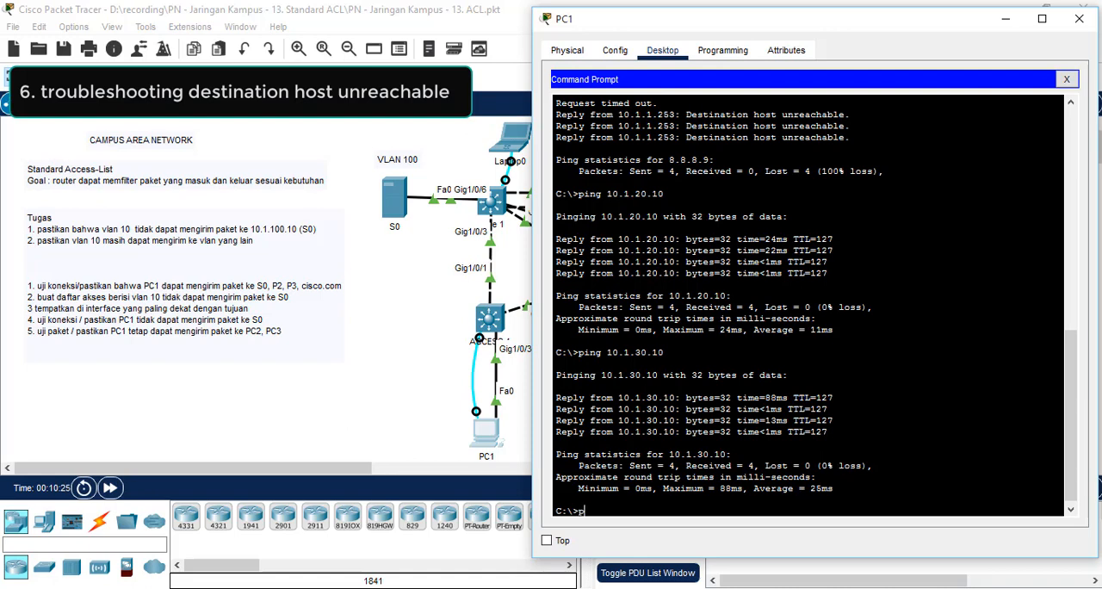
Step: Ping 8.8.8.9 from PC1's command prompt, then minimize the PC1 window
type("ping 8.")
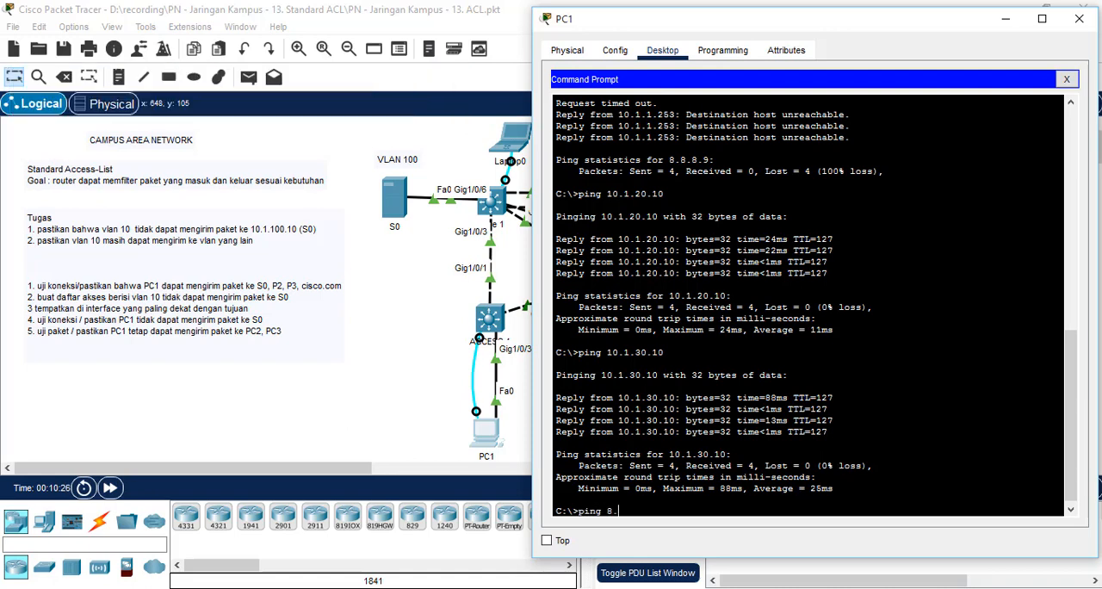
type("8.8.9")
key("Return")
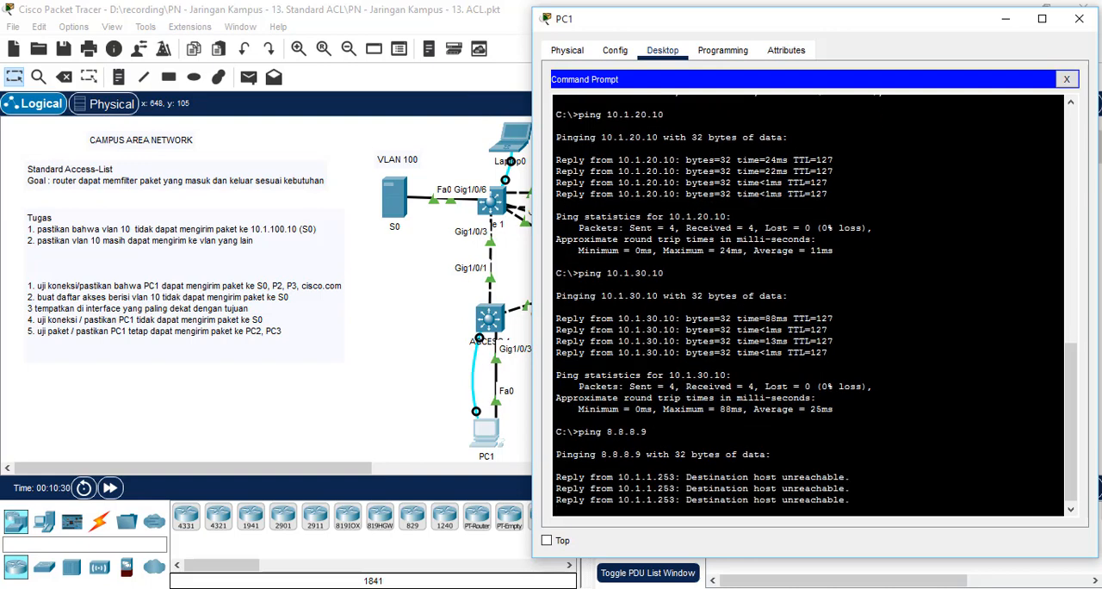
left_click(1006, 18)
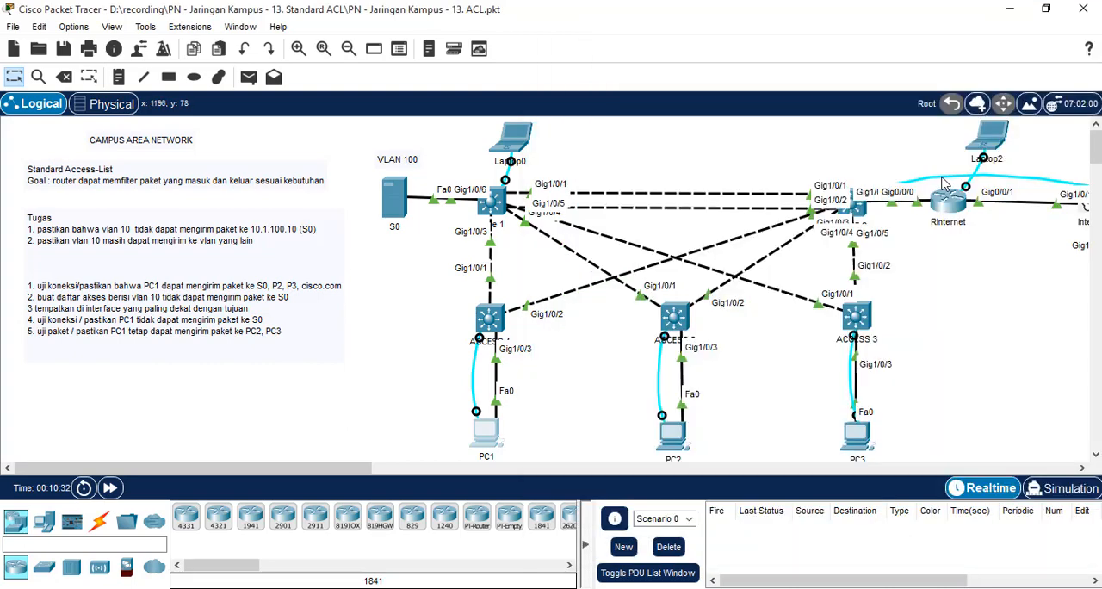
Step: Open a terminal session to RInternet from Laptop2 with the default port settings and enter privileged mode using the enable password
left_click(986, 142)
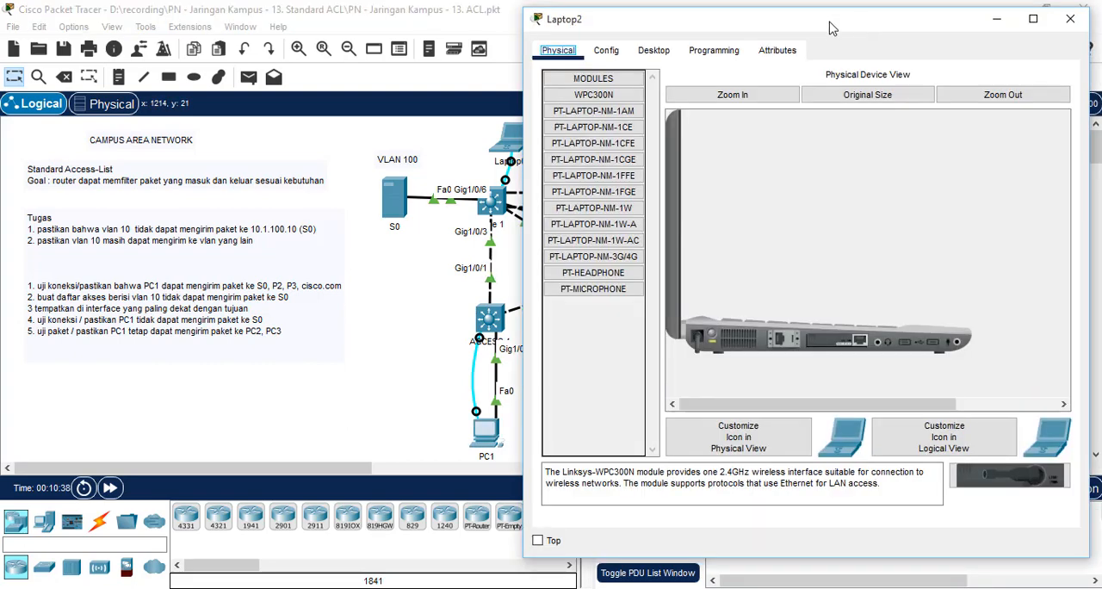
left_click(654, 50)
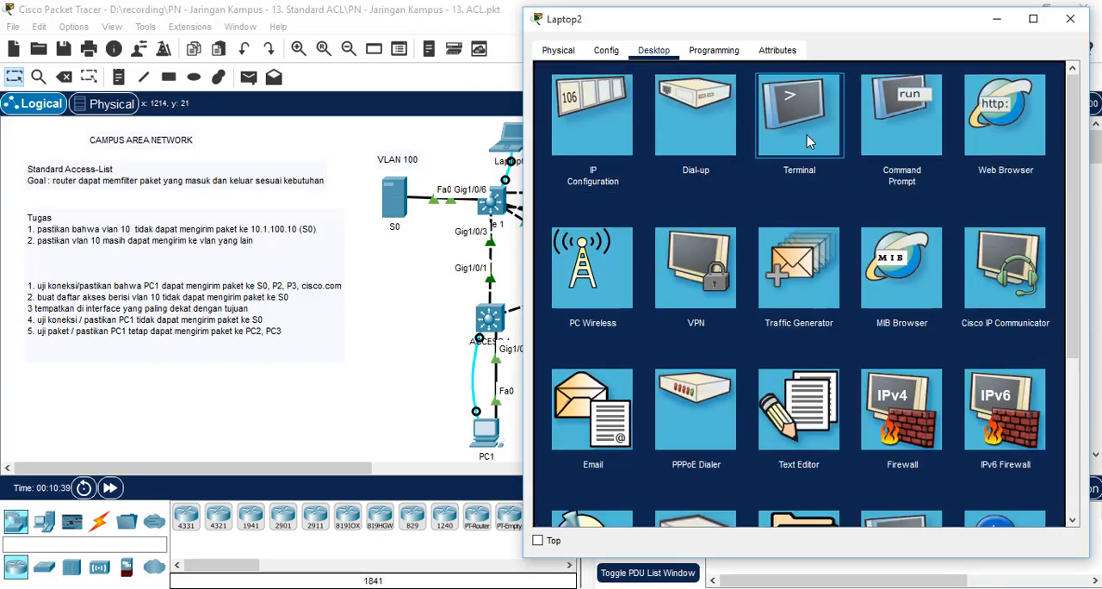
left_click(807, 136)
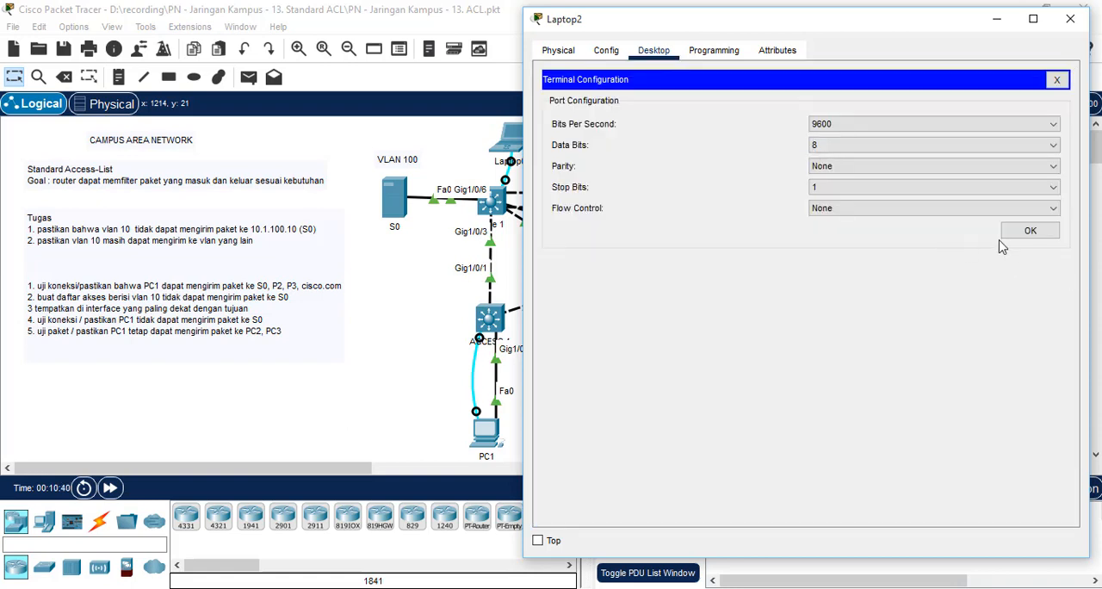
left_click(1030, 232)
key("Return")
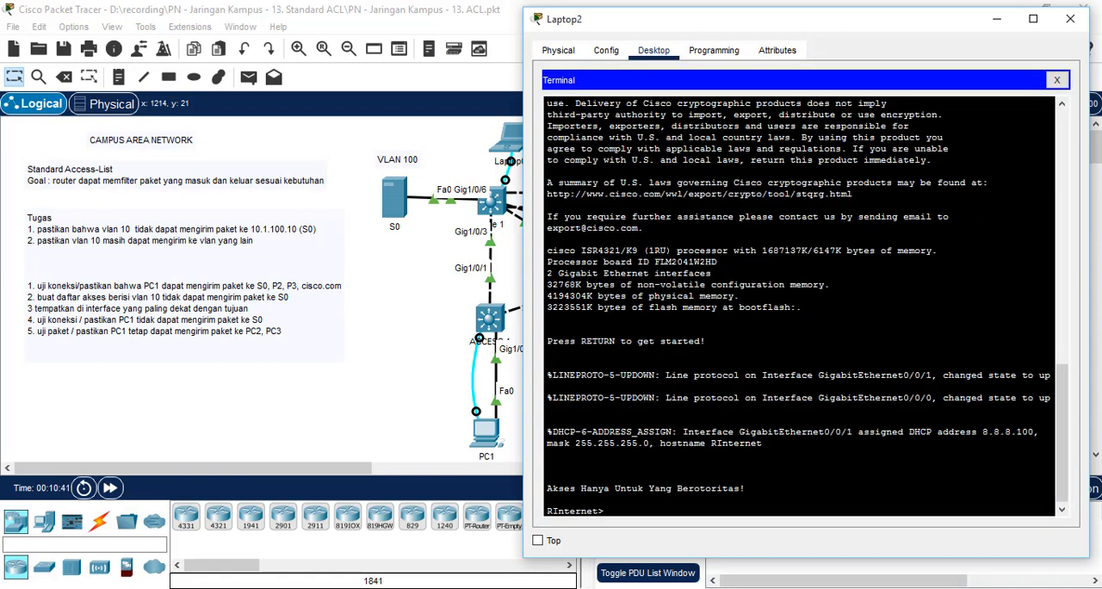
type("en")
key("Return")
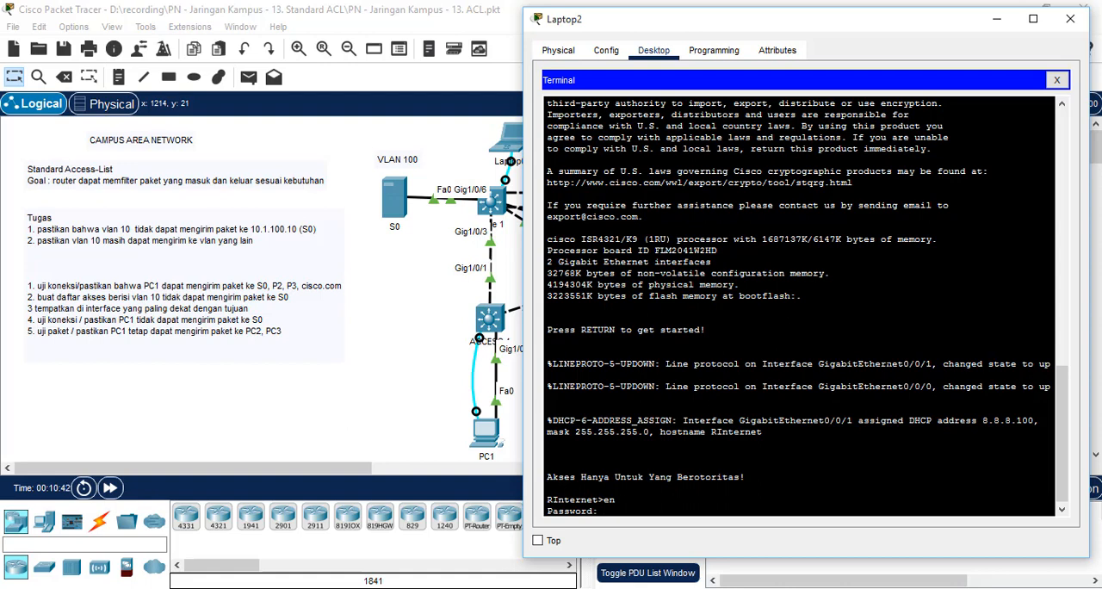
key("Return")
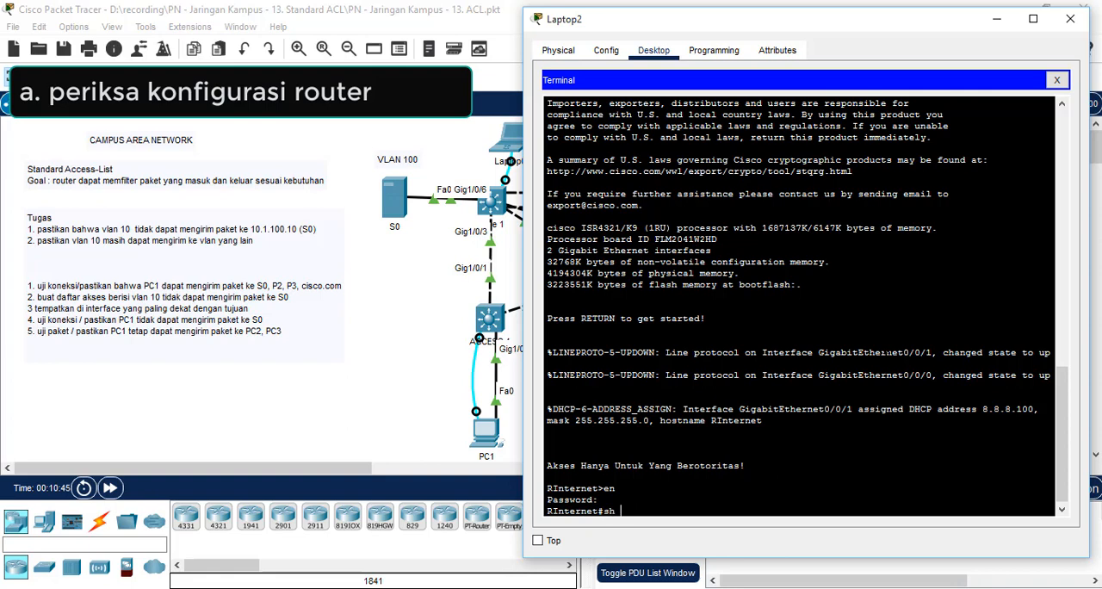
Step: Display RInternet's running configuration with sh run and page to the interface settings, moving the Laptop2 window clear of the router
key("Return")
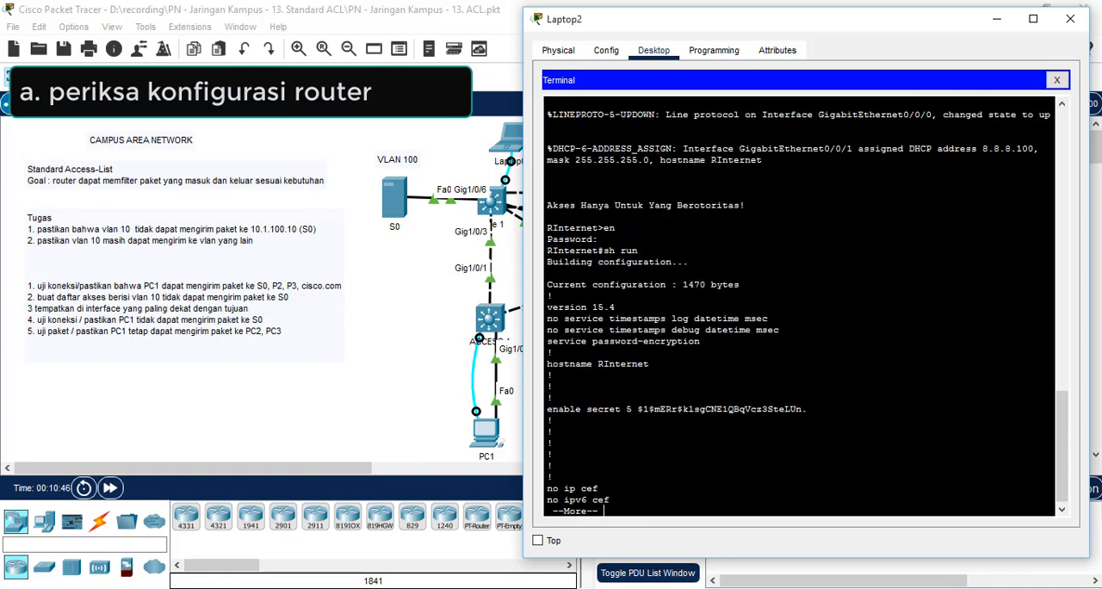
key("space")
key("space")
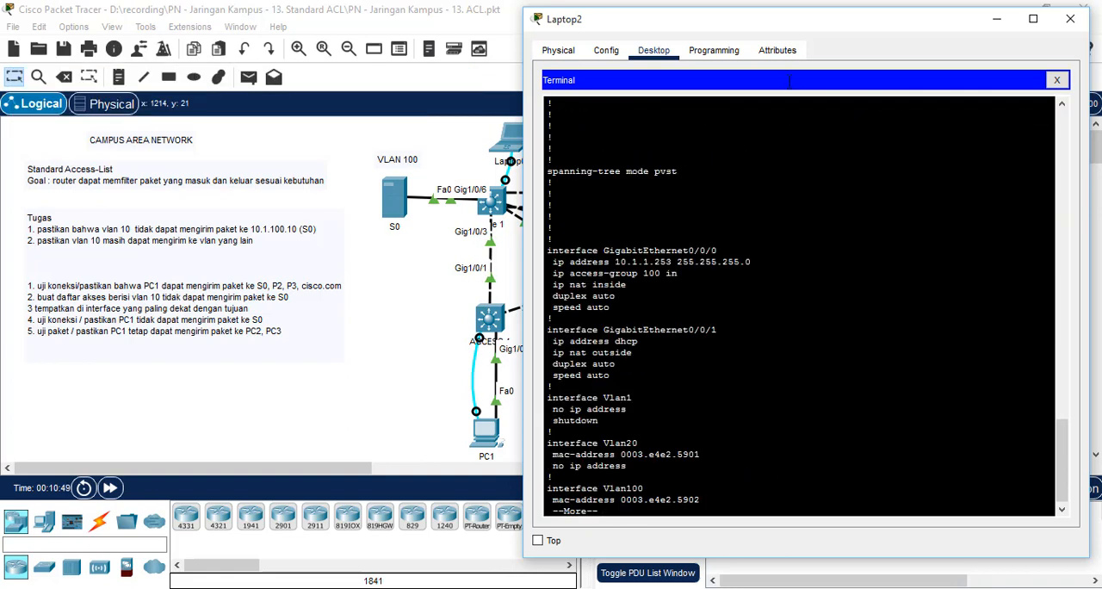
left_click_drag(807, 25, 441, 12)
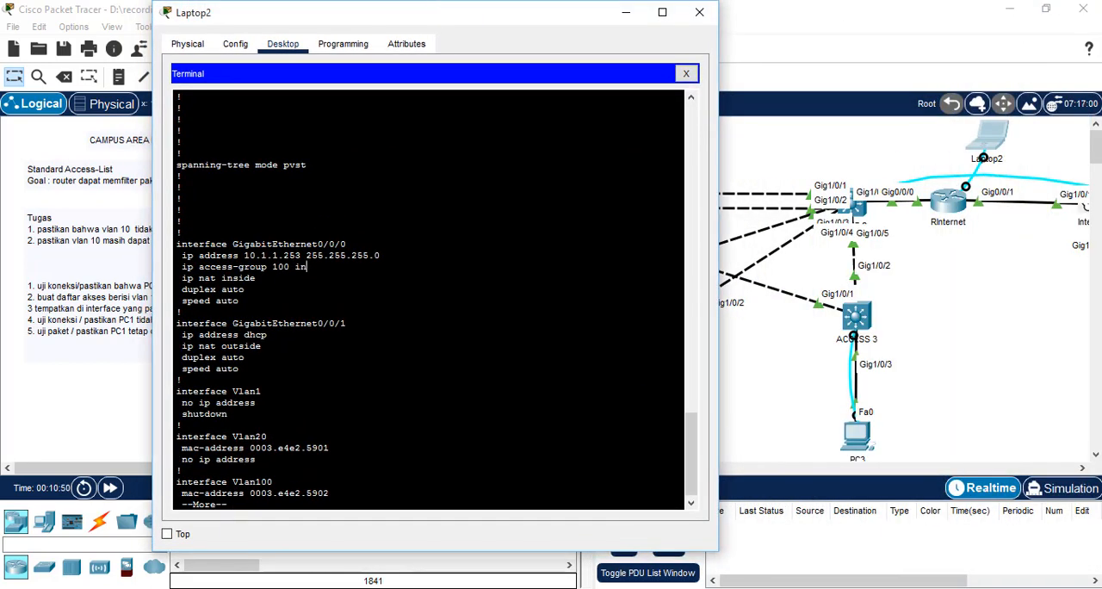
Step: Highlight the ip access-group 100 in line under interface GigabitEthernet0/0/0 in the running configuration
left_click_drag(308, 267, 221, 257)
left_click(260, 278)
left_click_drag(308, 267, 181, 267)
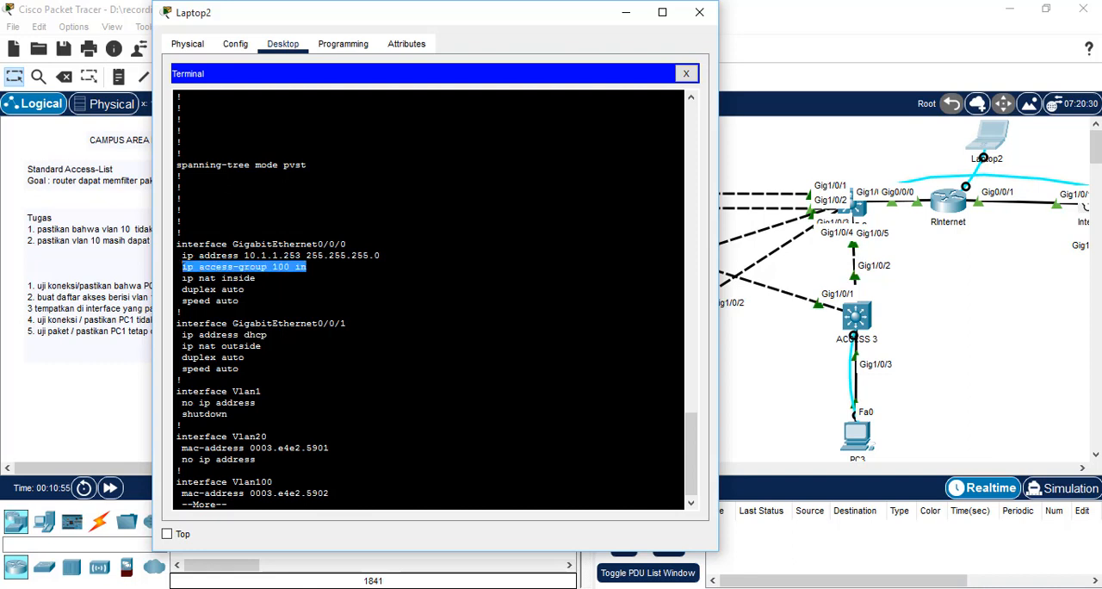
right_click(229, 267)
left_click(258, 277)
left_click(181, 467)
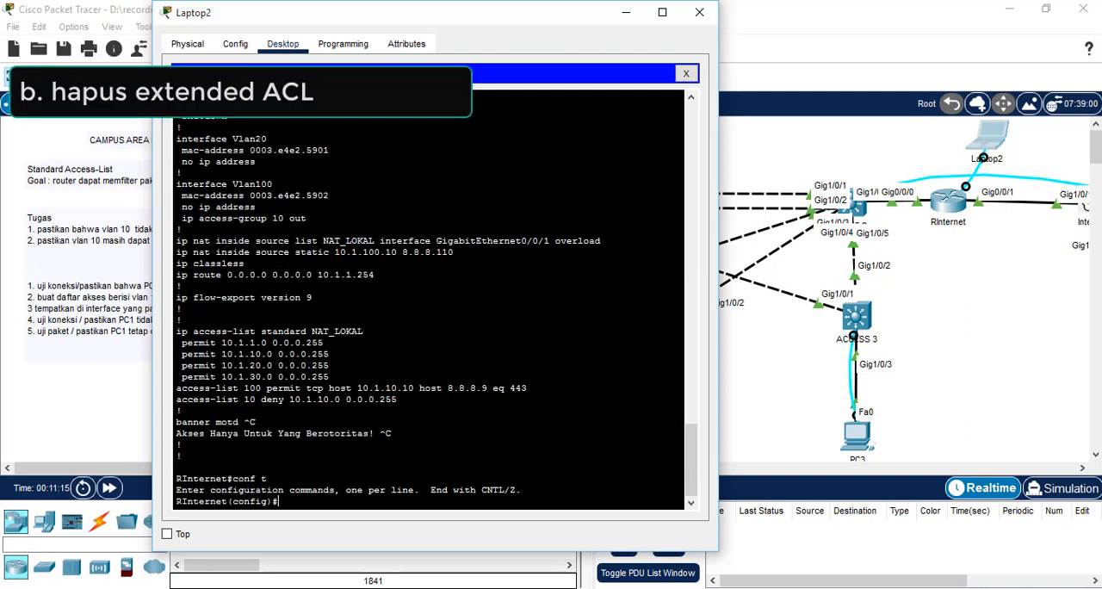
Step: Enter interface g0/0/0 on RInternet and remove its inbound ACL with no ip access-group 100 in
type("0/0/0")
key("Return")
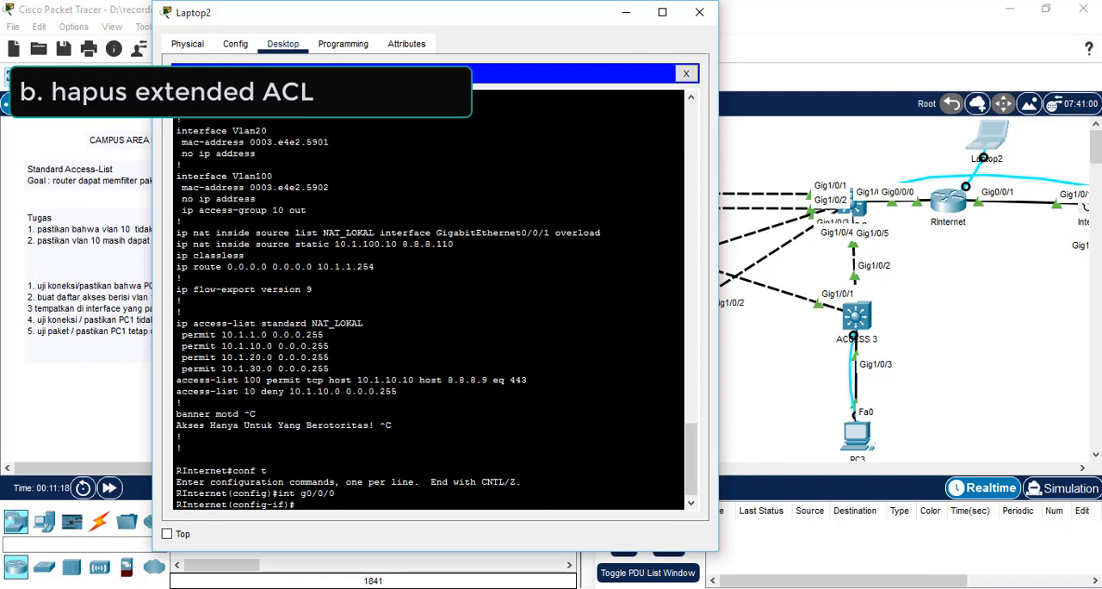
type("n")
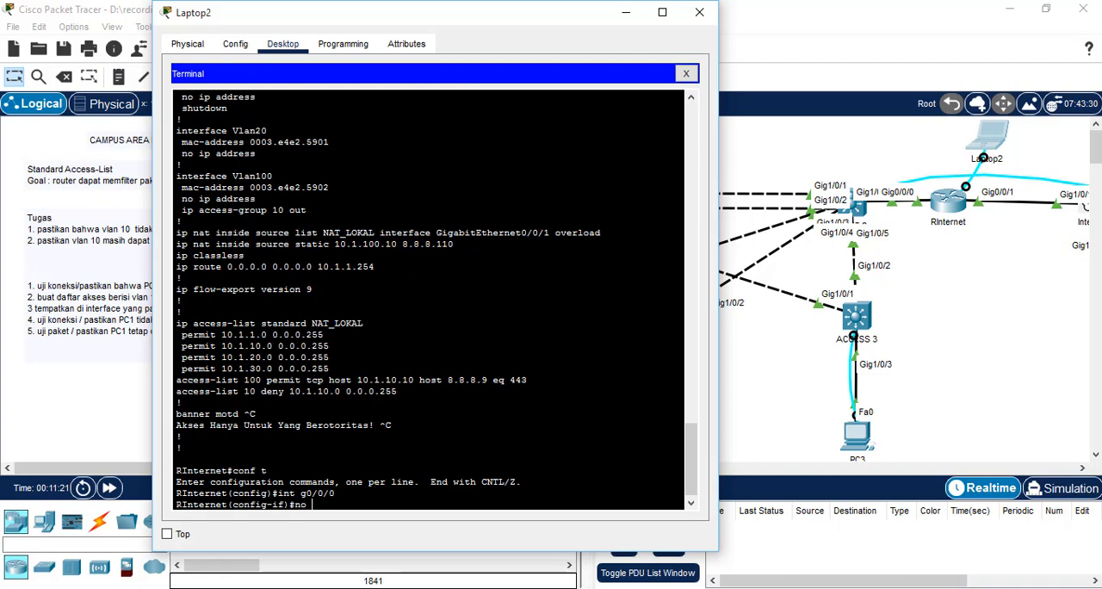
type("o")
right_click(515, 383)
left_click(538, 406)
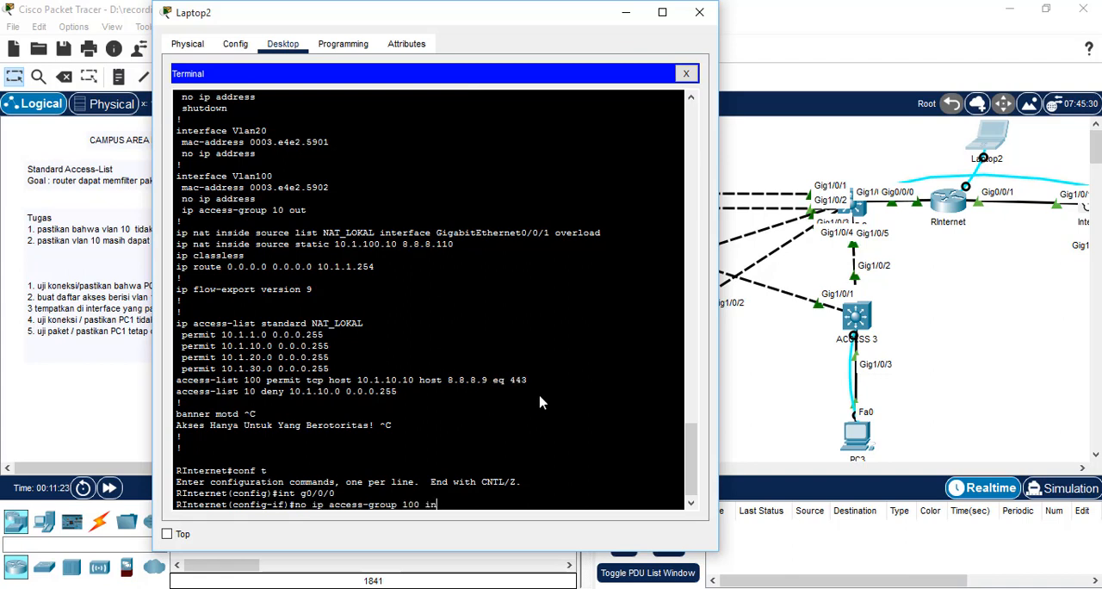
key("Return")
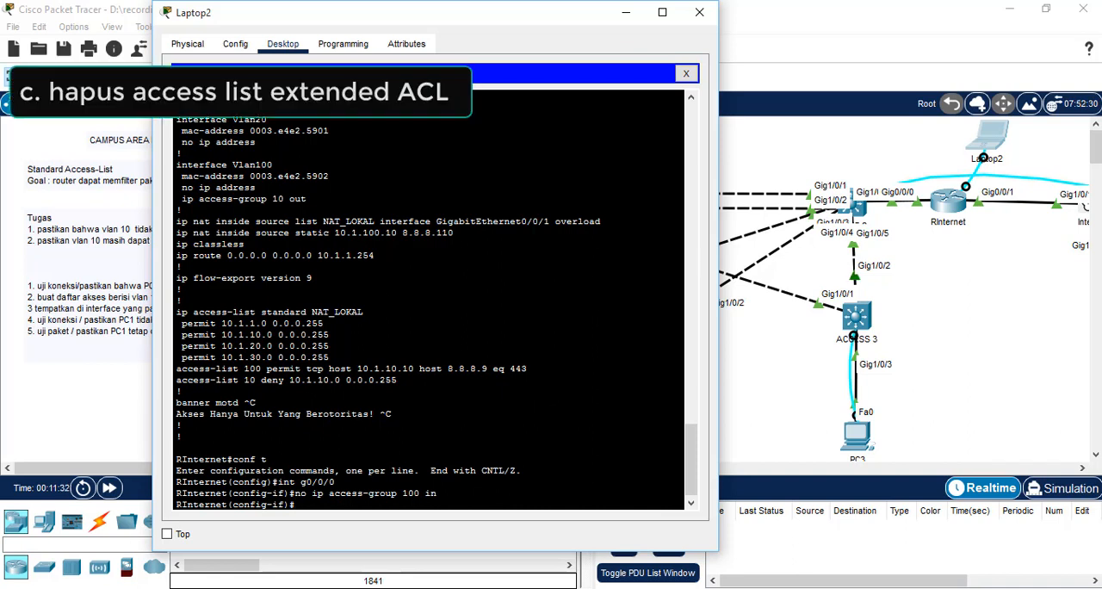
Step: Copy the access-list 100 line, exit to global configuration, and delete it with no access-list 100 permit tcp host 10.1.10.10 host 8.8.8.9 eq 443
left_click_drag(528, 369, 138, 376)
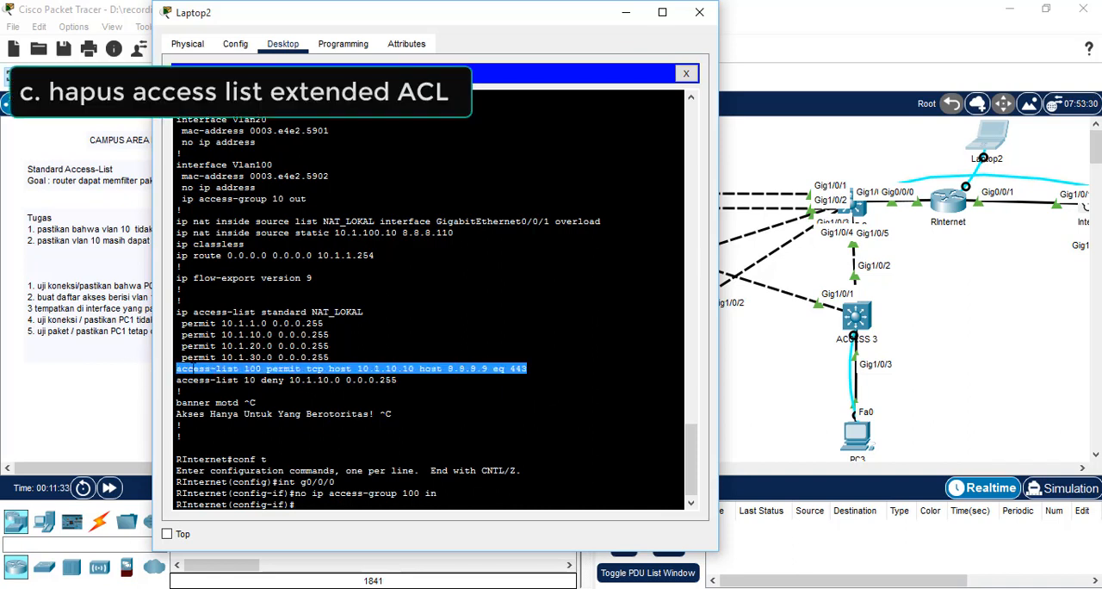
right_click(191, 365)
left_click(210, 379)
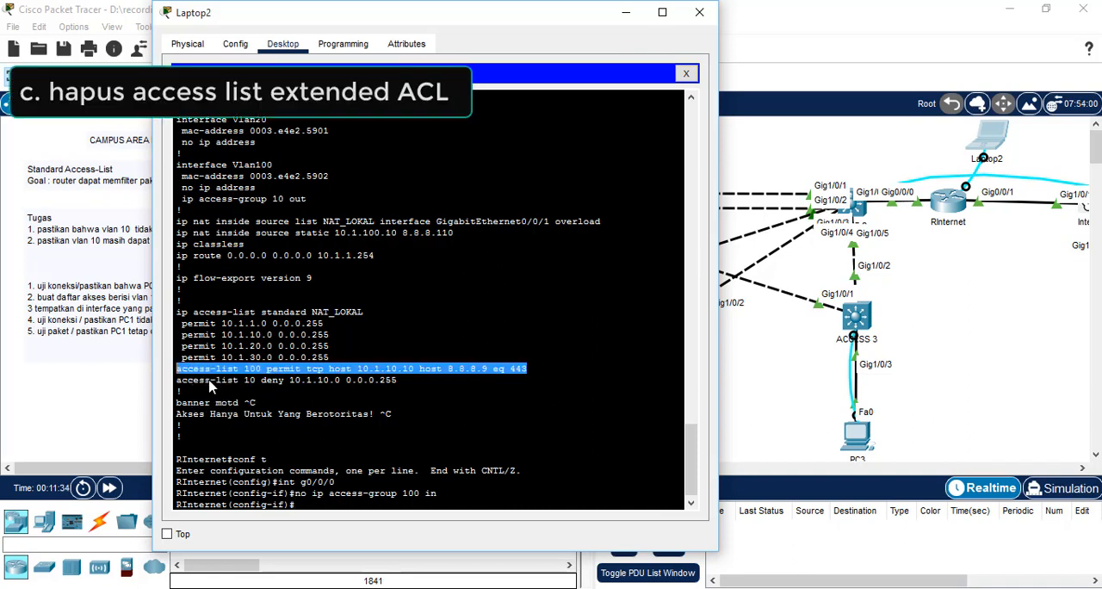
right_click(312, 505)
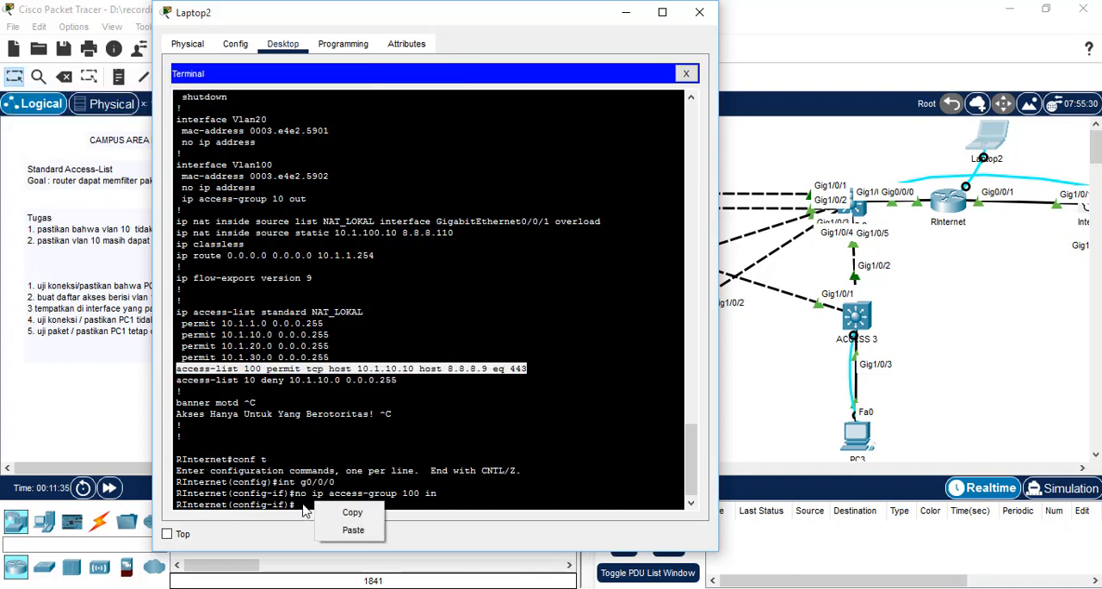
left_click(303, 510)
type("e")
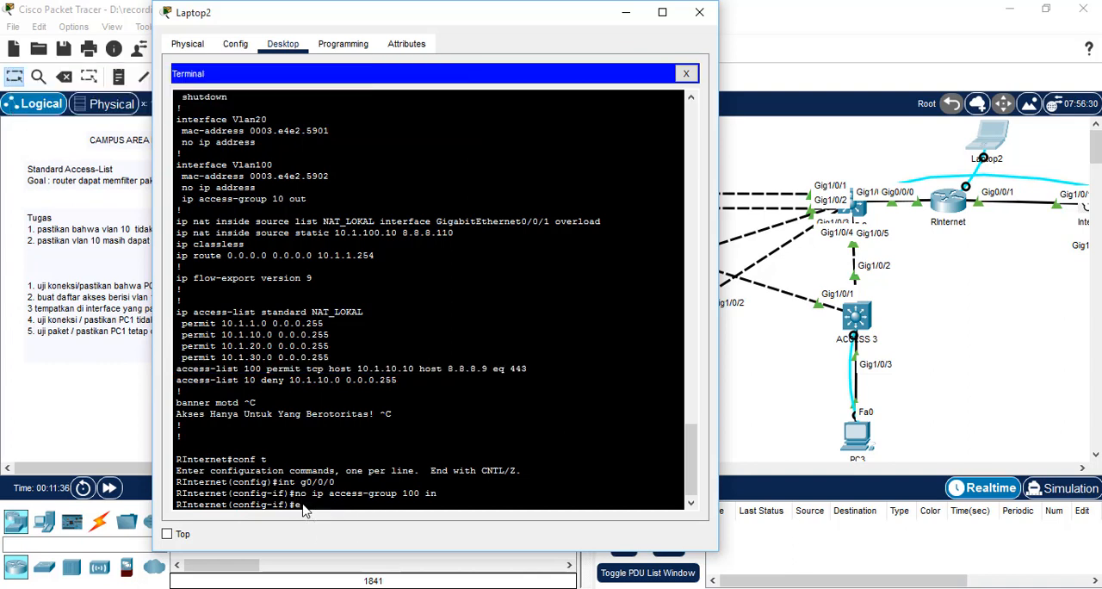
type("x")
key("Return")
type("nternet(config)#no")
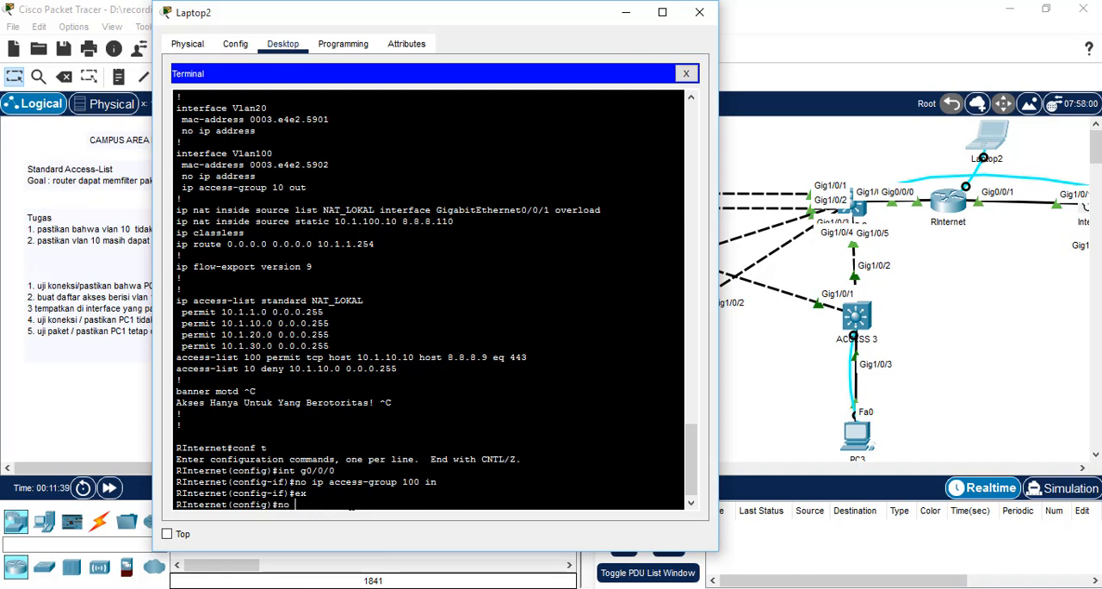
right_click(349, 504)
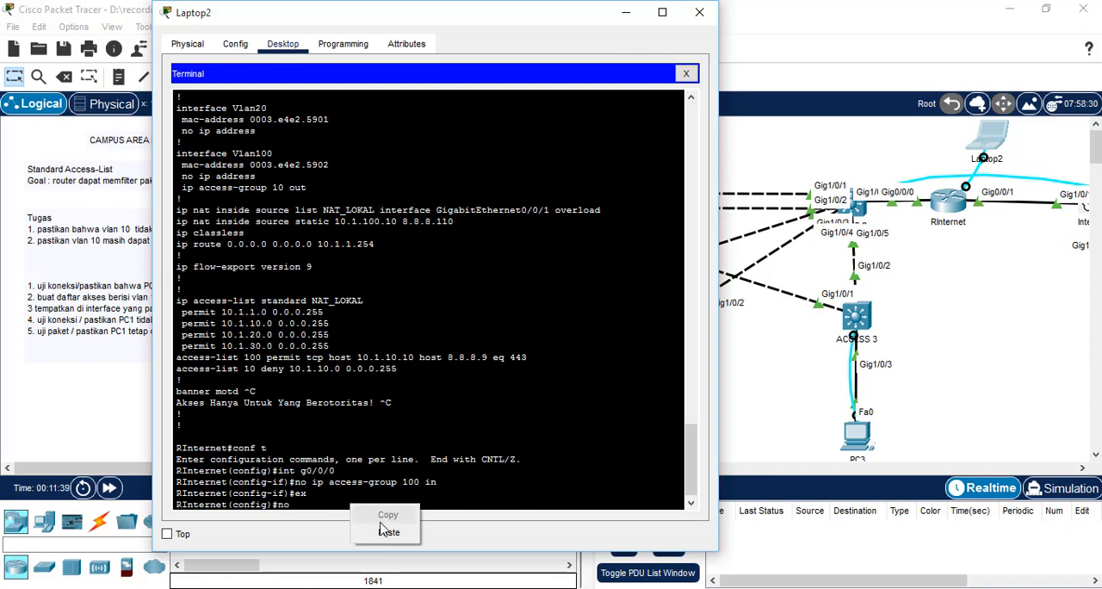
left_click(383, 536)
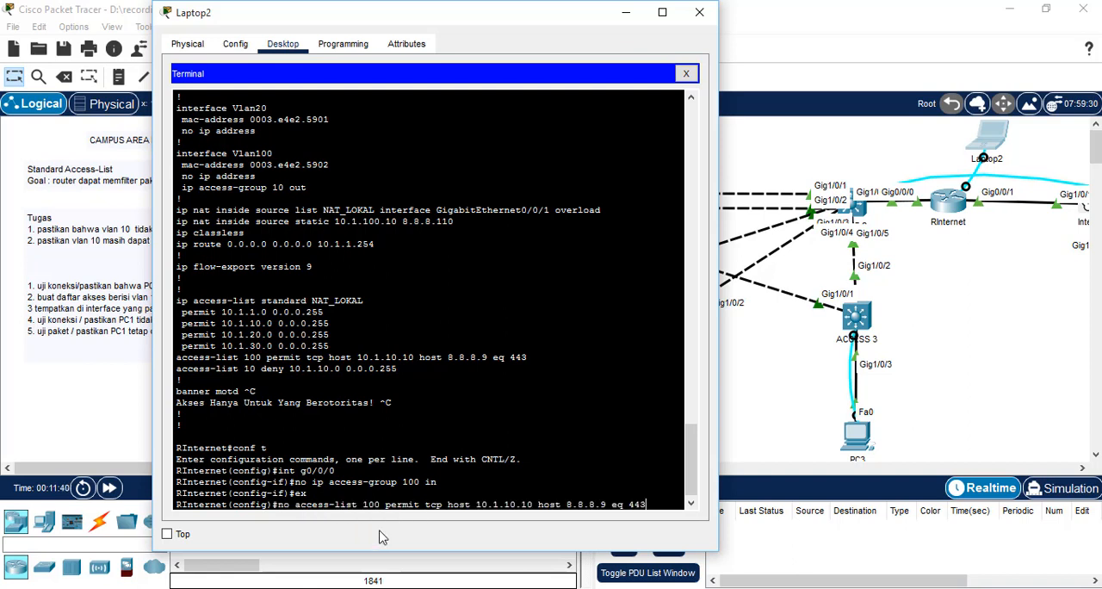
key("Return")
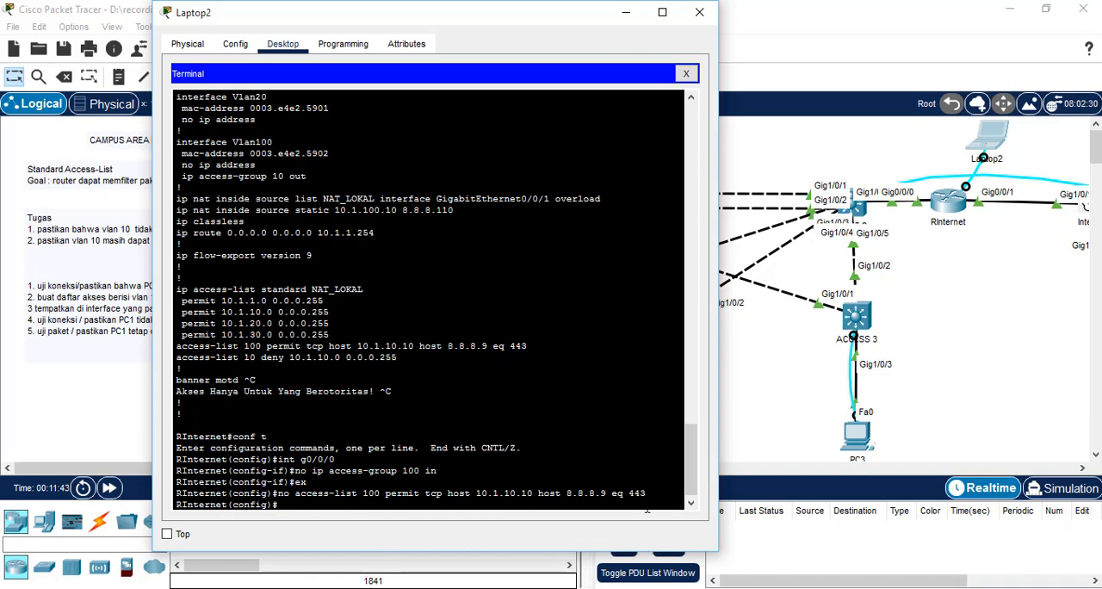
Step: Minimize Laptop2, replace PC1's open command prompt with its web browser, and load 8.8.8.9
left_click(627, 12)
left_click(495, 440)
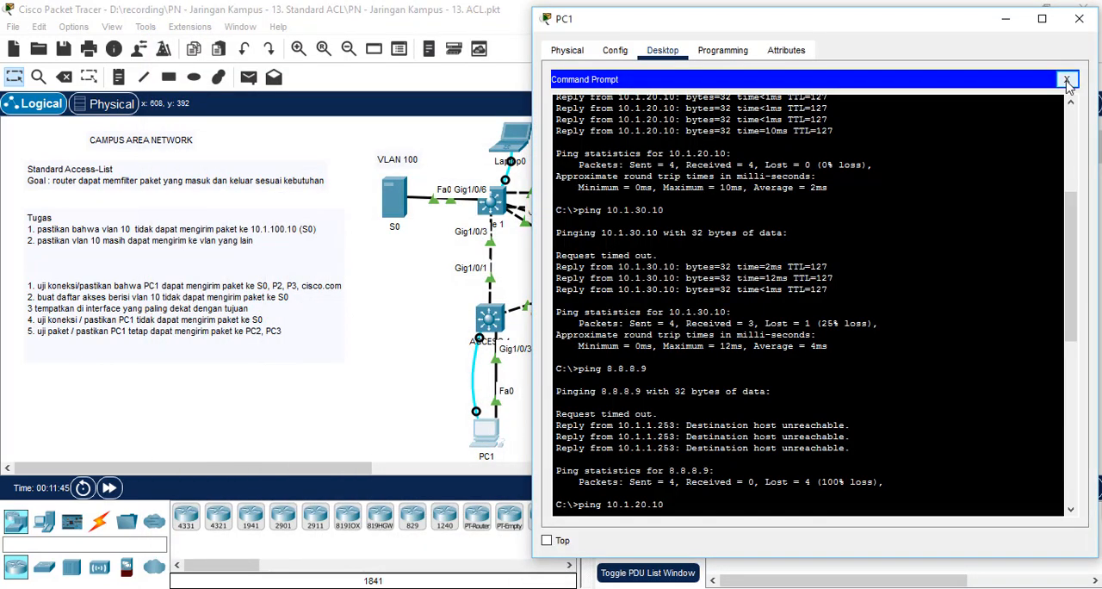
left_click(1068, 80)
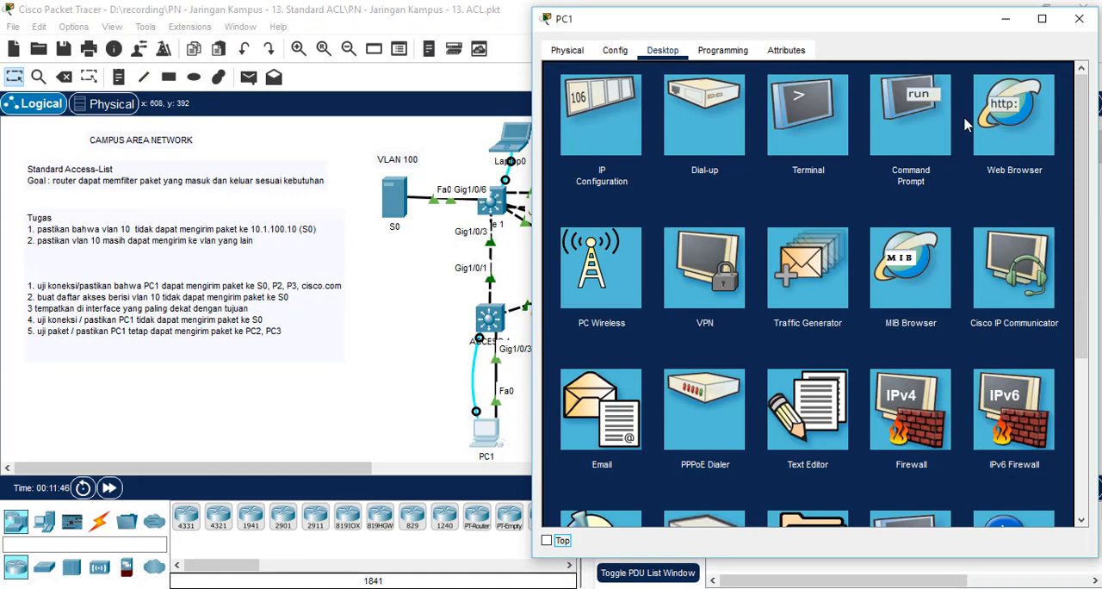
left_click(990, 125)
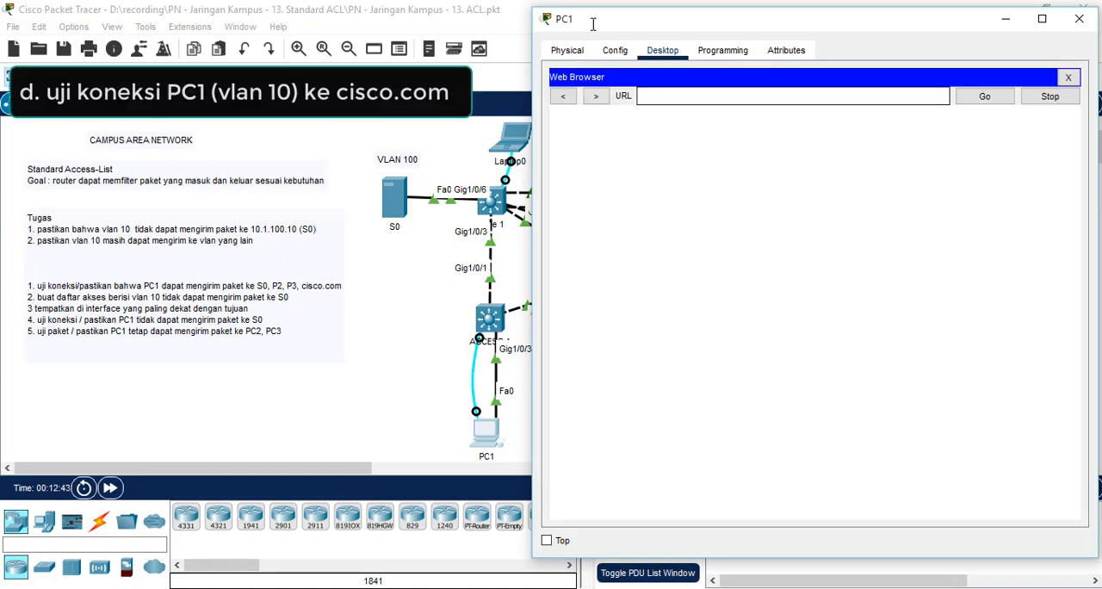
left_click(734, 95)
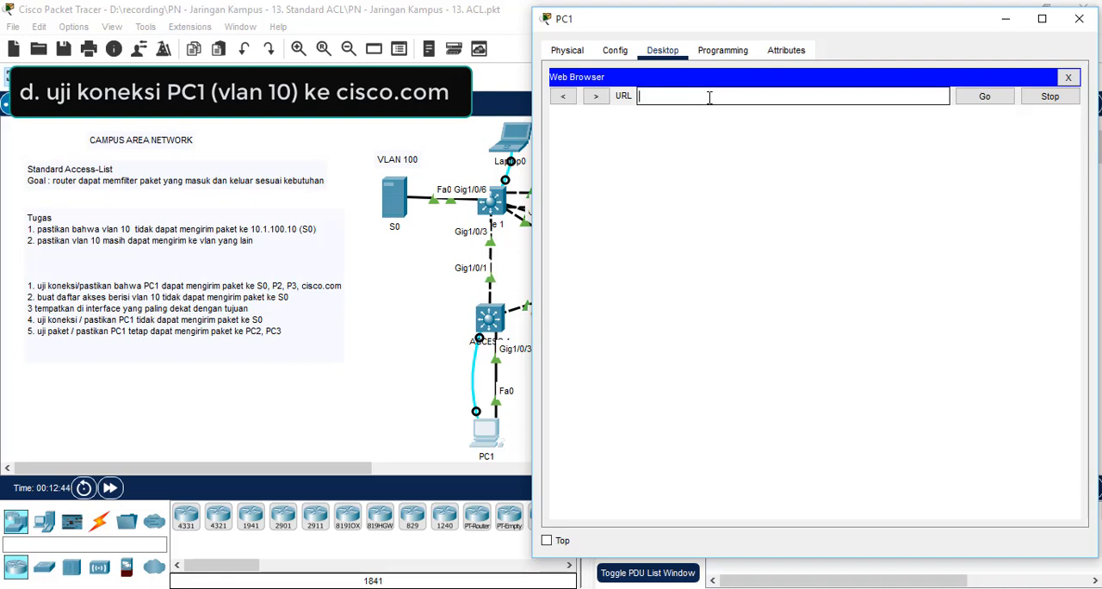
type("8.8.8.")
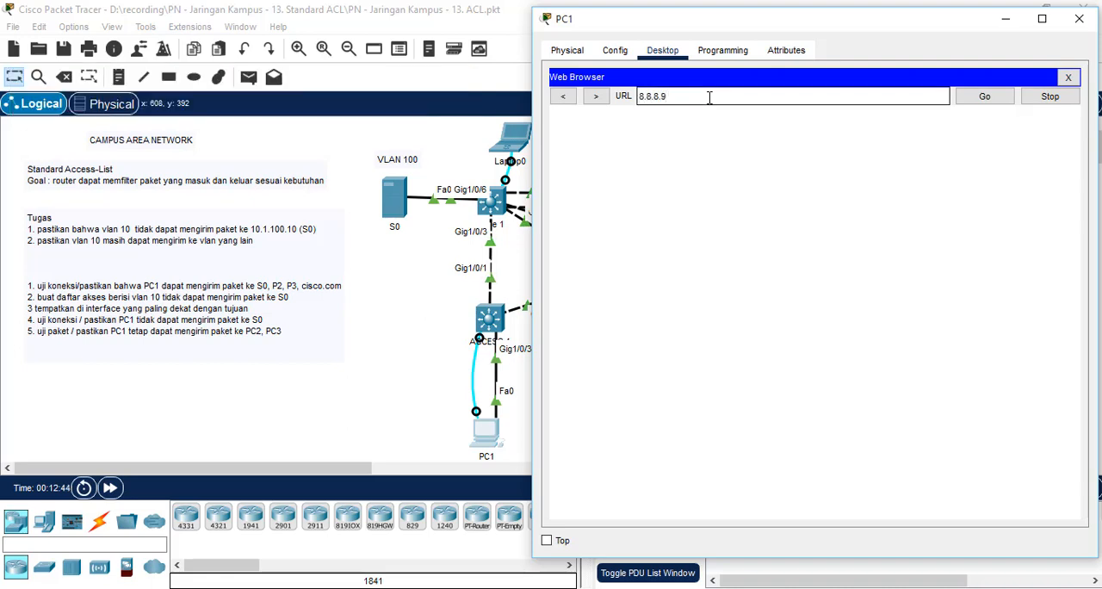
type("9")
left_click(984, 98)
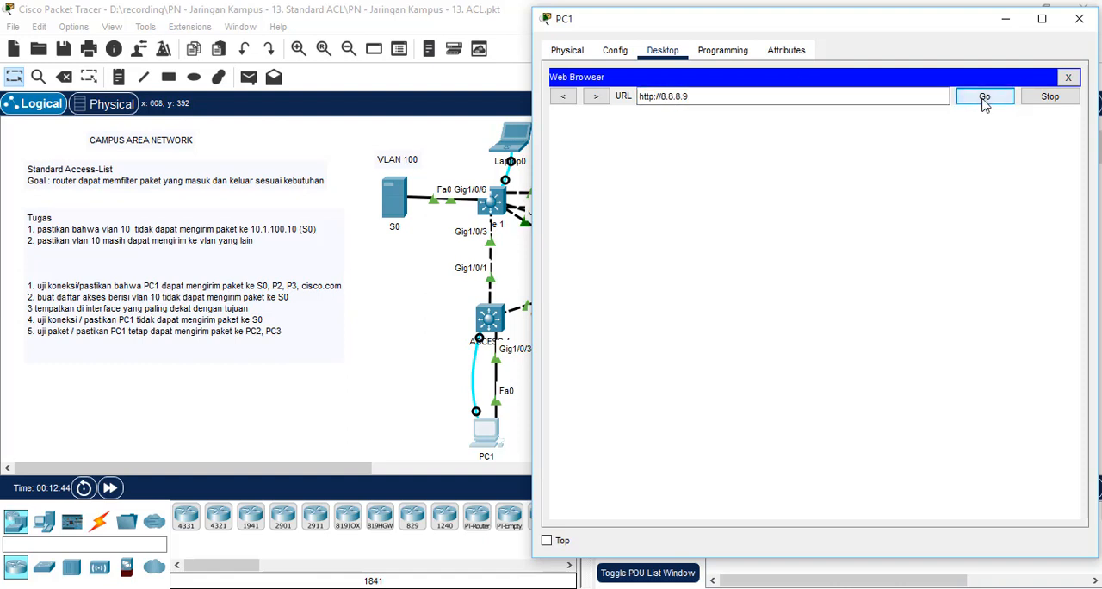